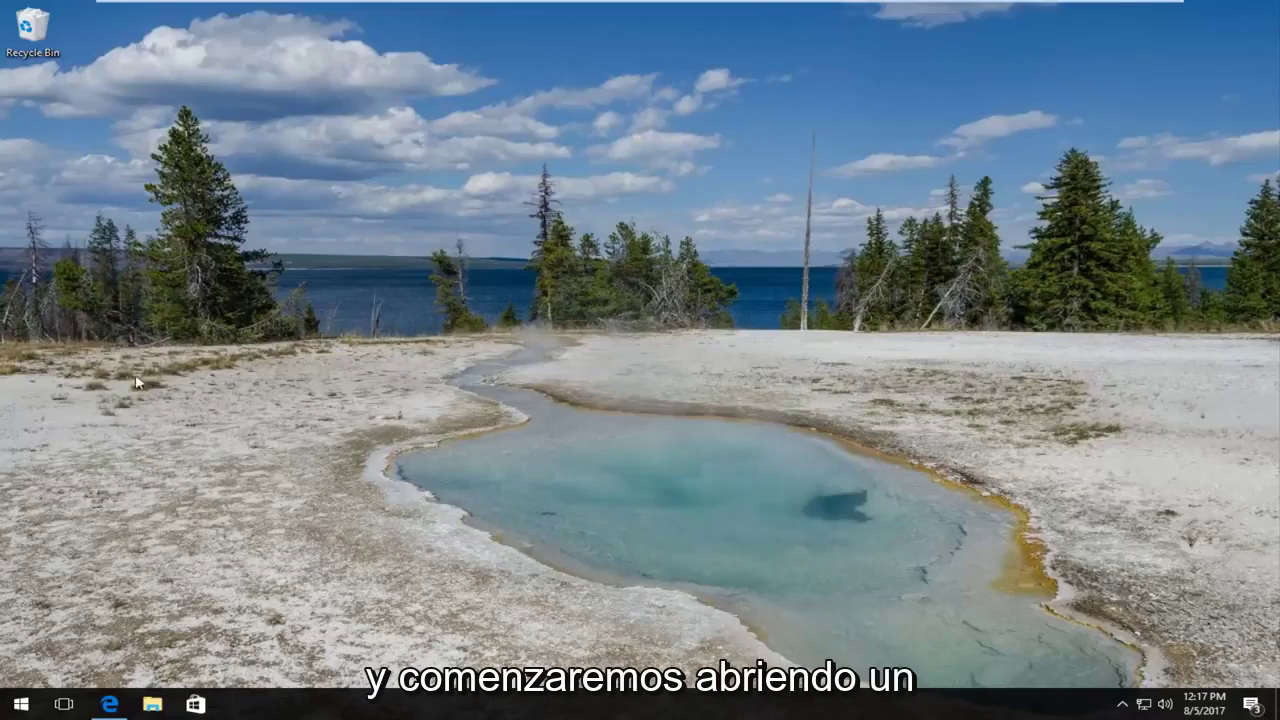
Switch to Microsoft Edge and search Google for "steam_api.dll download".
mouse_move(110, 704)
left_click(190, 648)
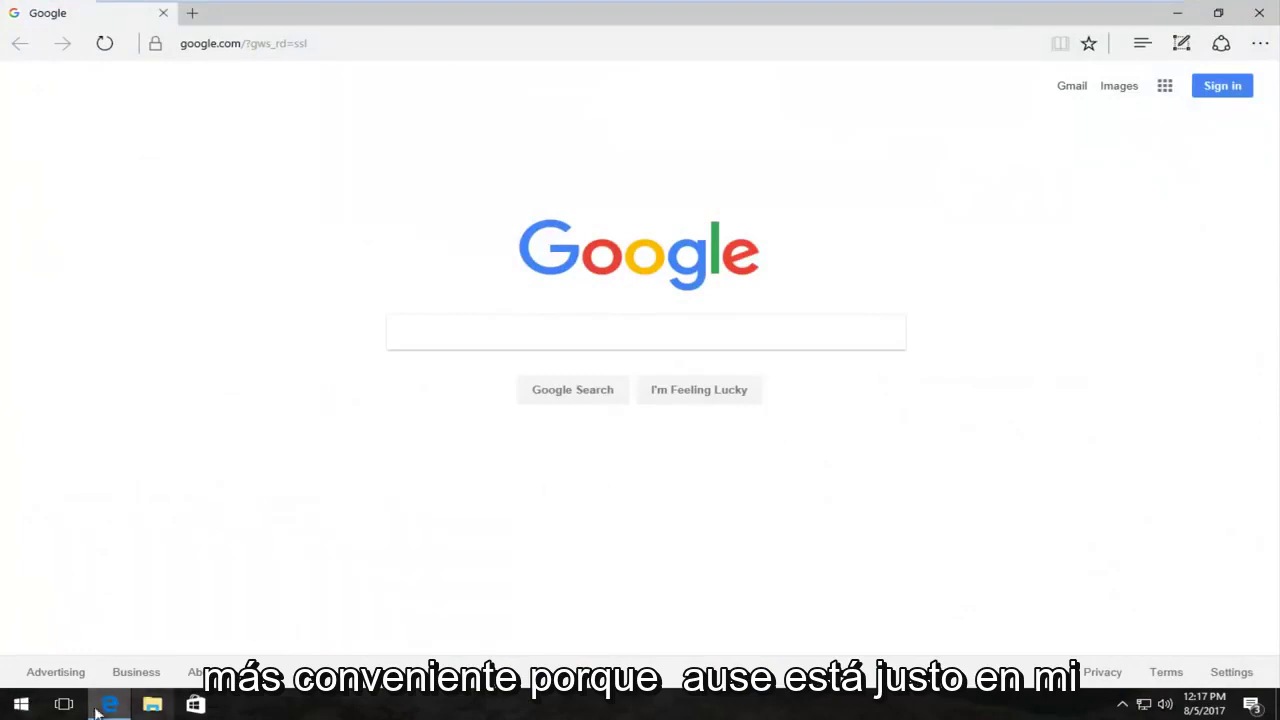
left_click(412, 336)
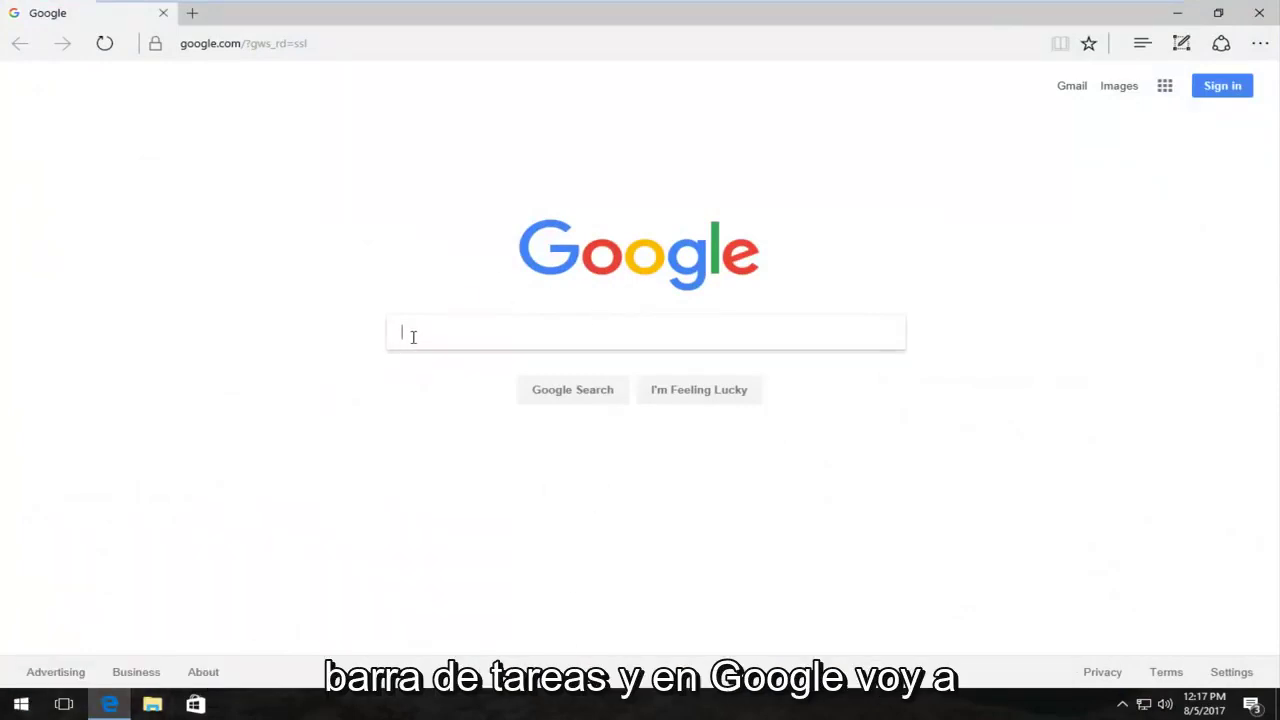
type("ste")
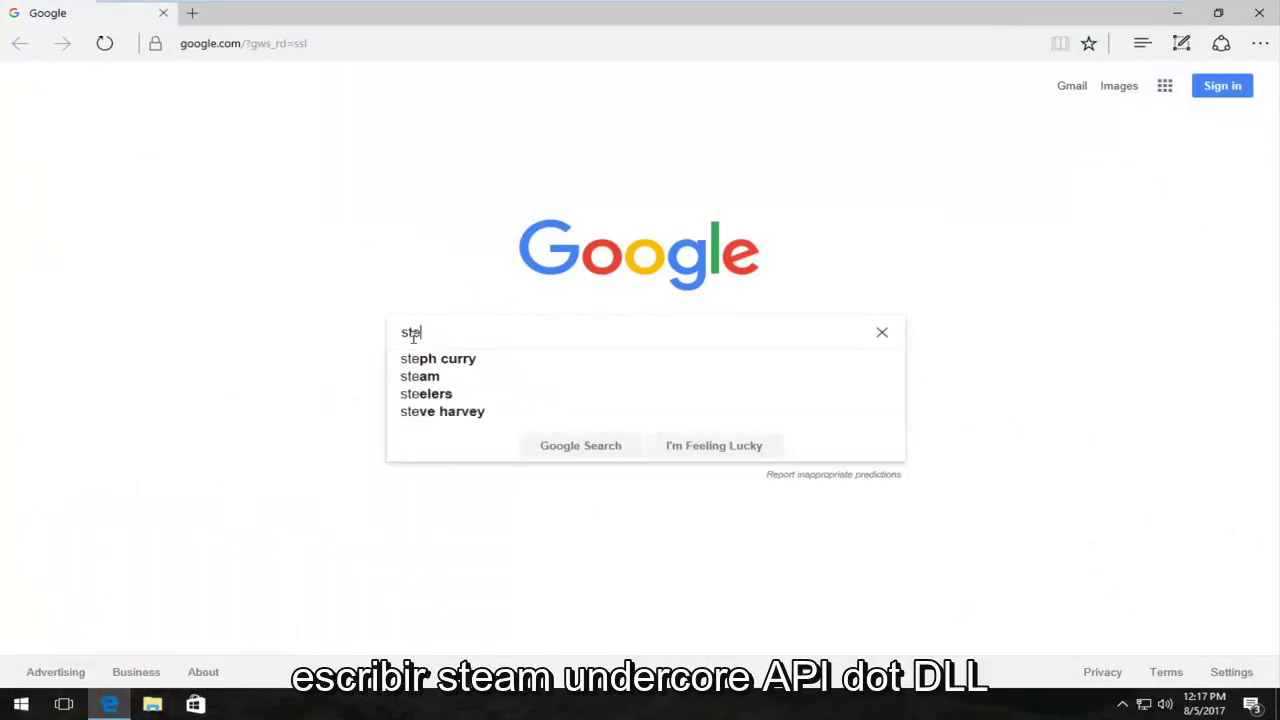
type("am_")
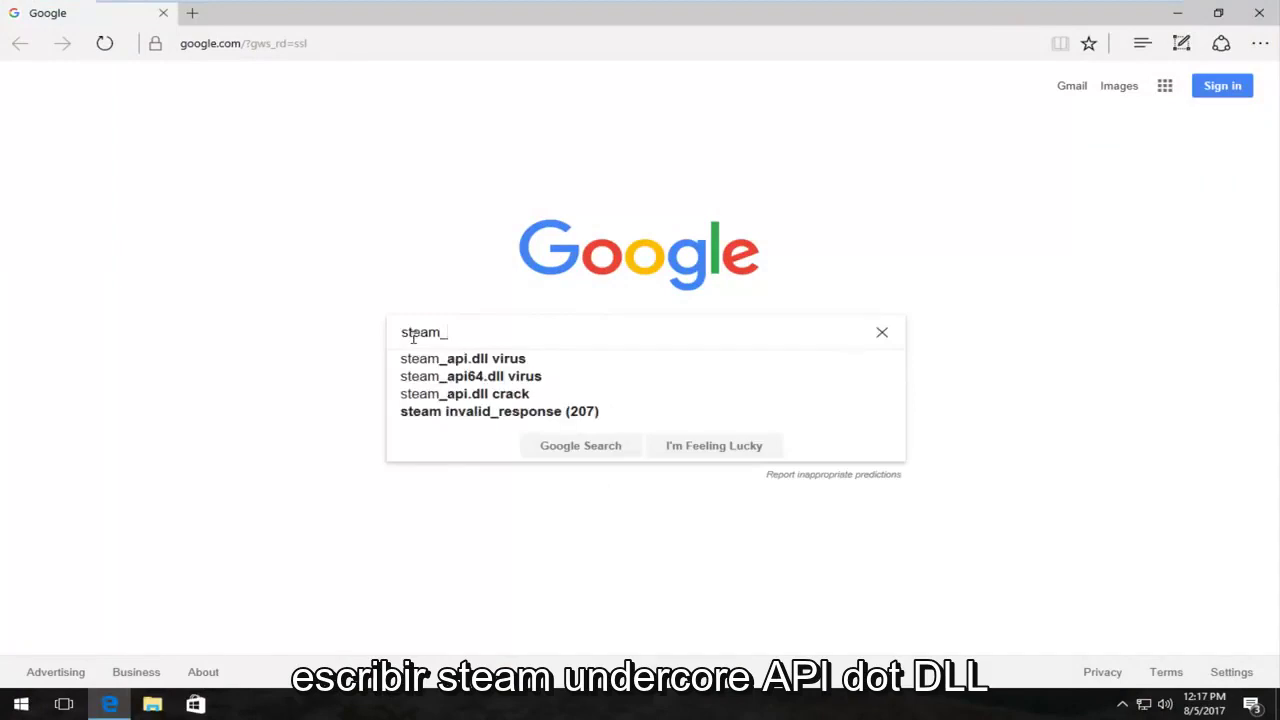
type("a[i/")
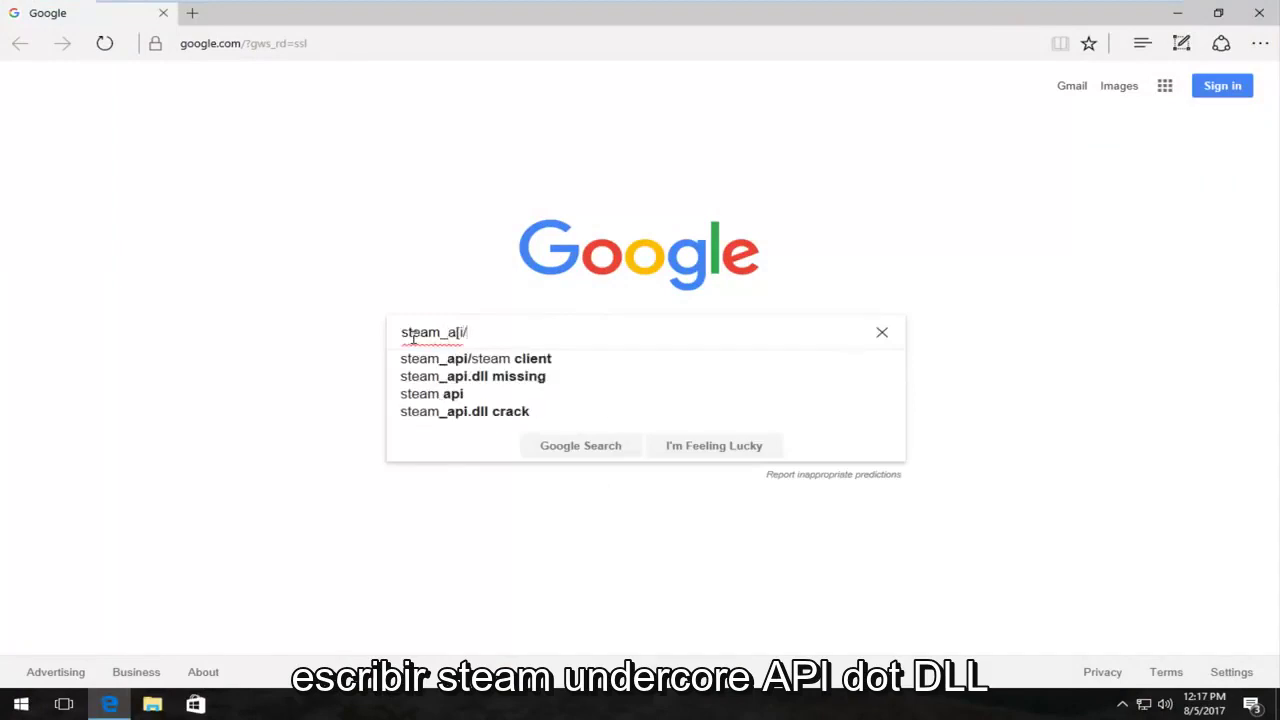
key("BackSpace")
key("BackSpace")
key("BackSpace")
type("pi.")
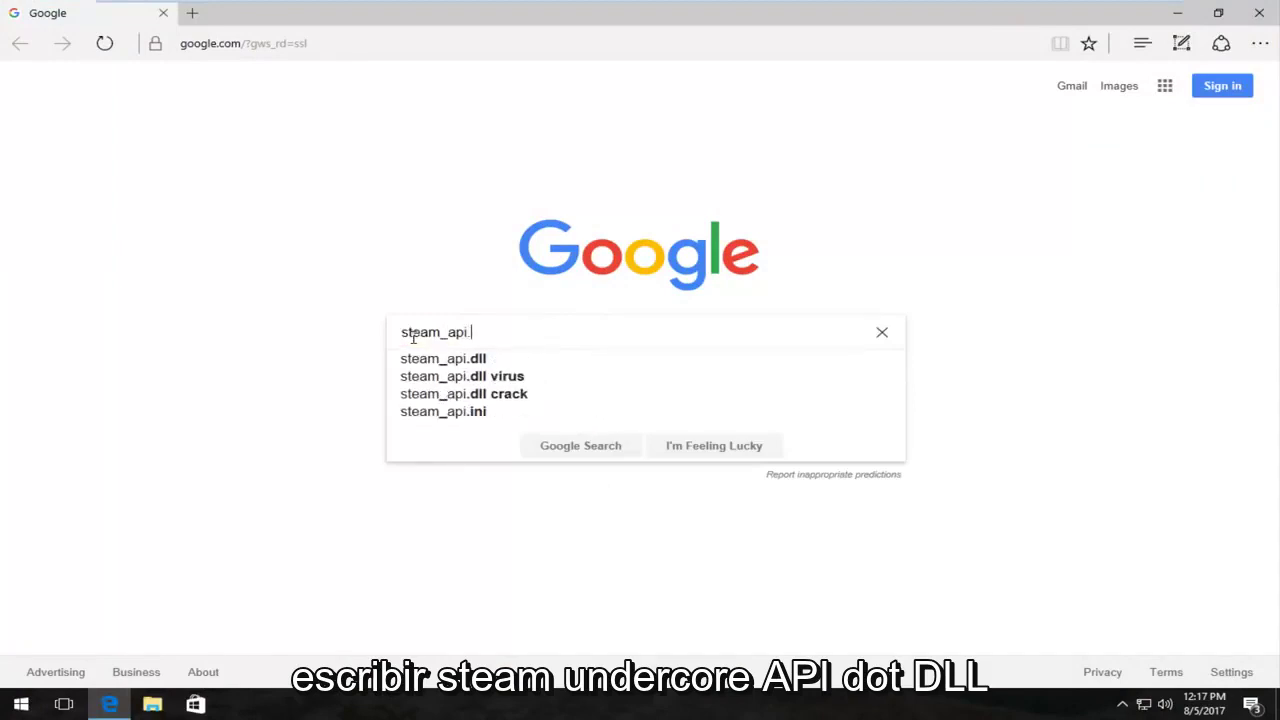
type("dll download")
key("Return")
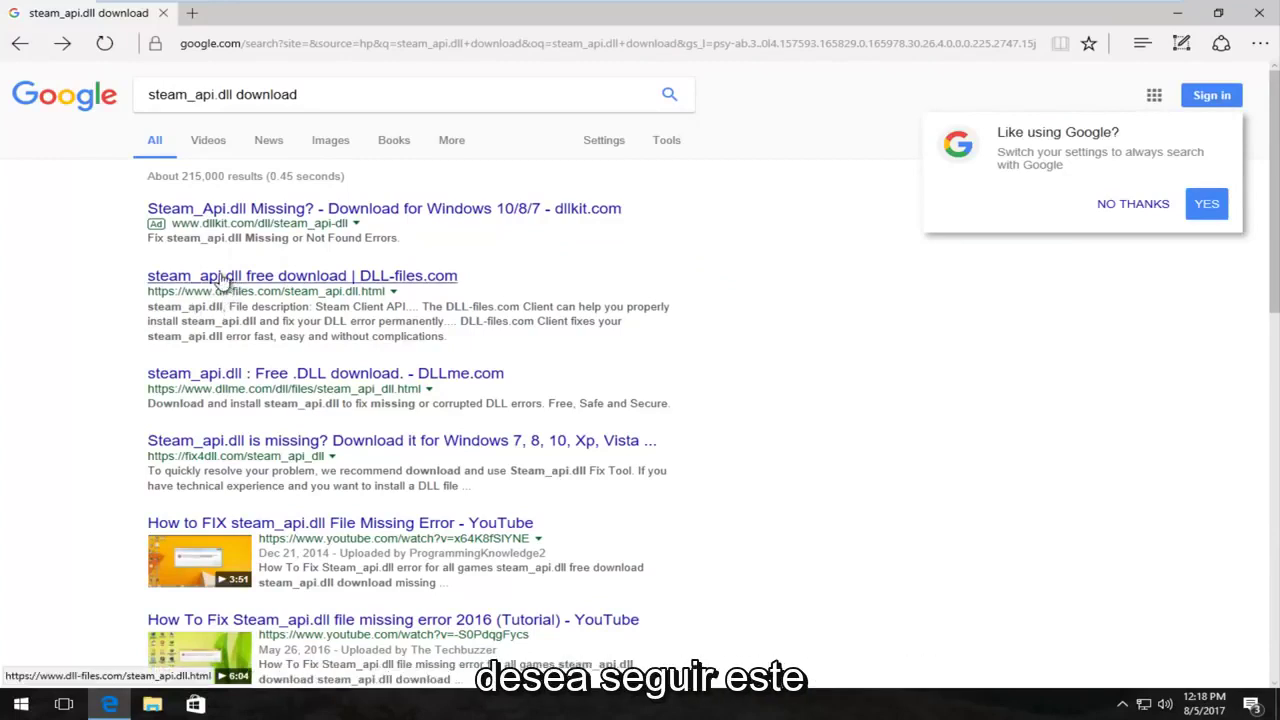
Open the DLL-files.com result for steam_api.dll and go to its list of available versions.
left_click(224, 277)
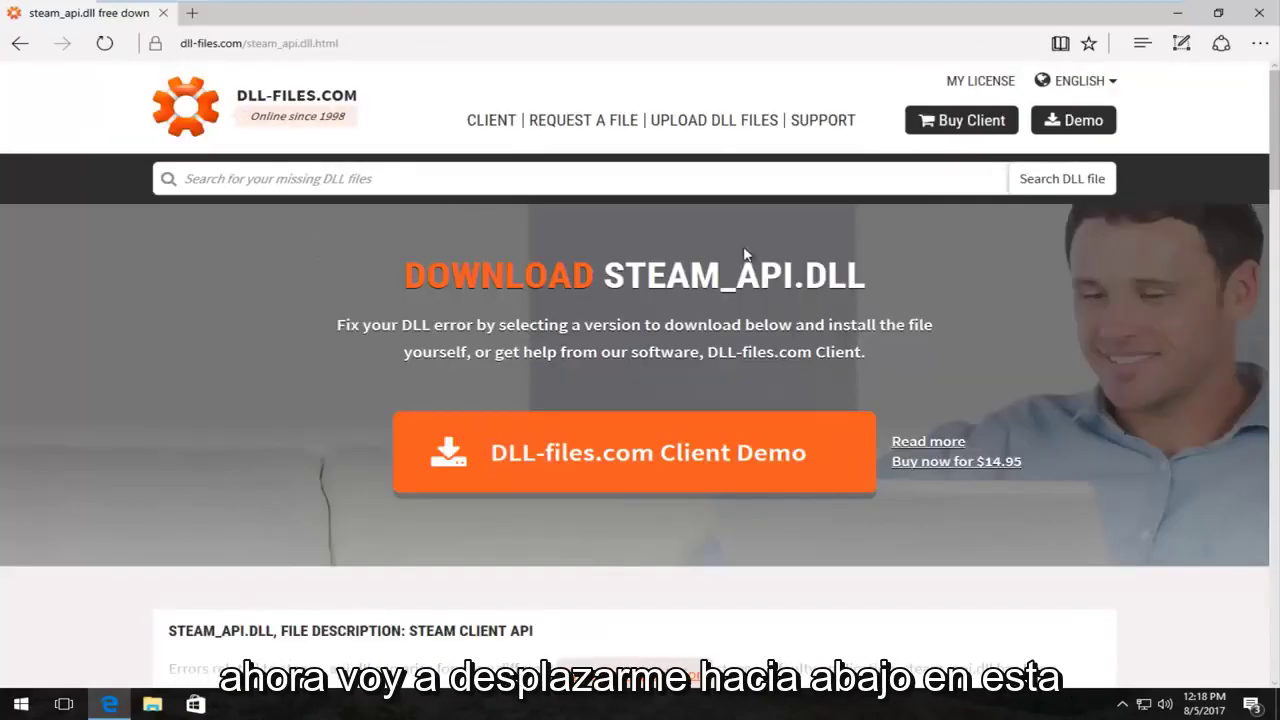
scroll(486, 362, "down", 1)
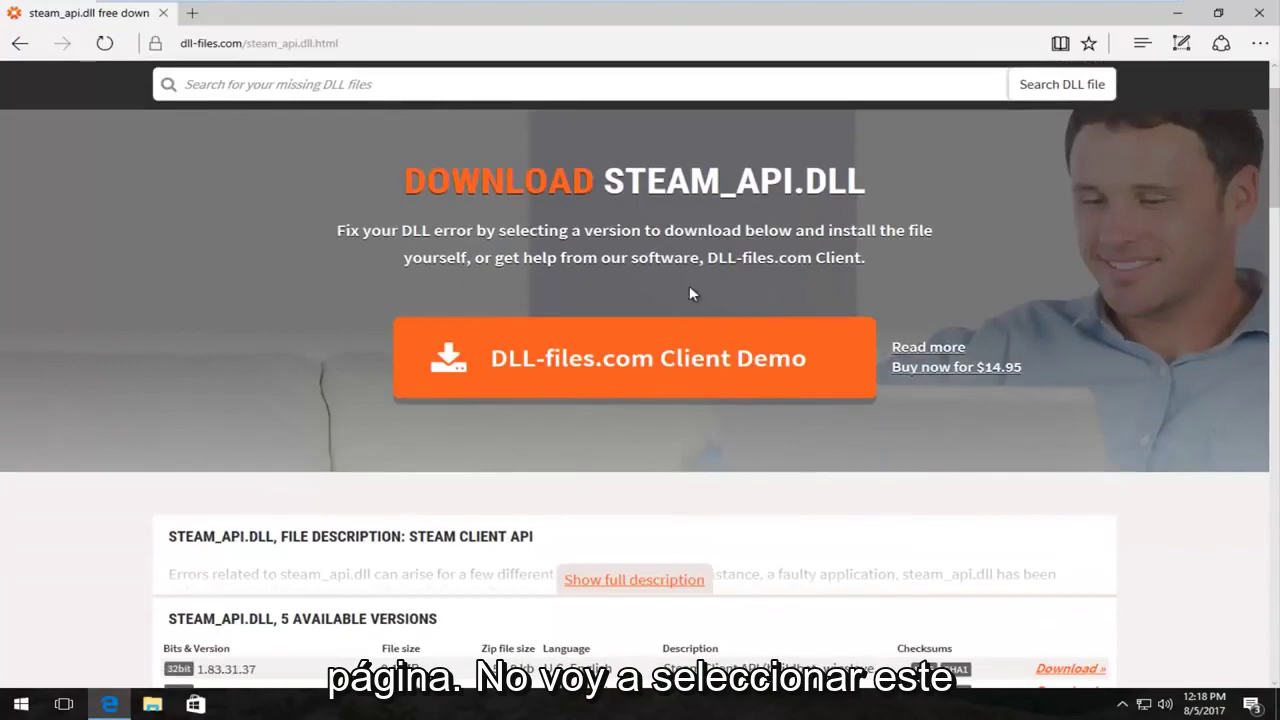
scroll(684, 285, "down", 2)
scroll(678, 297, "down", 2)
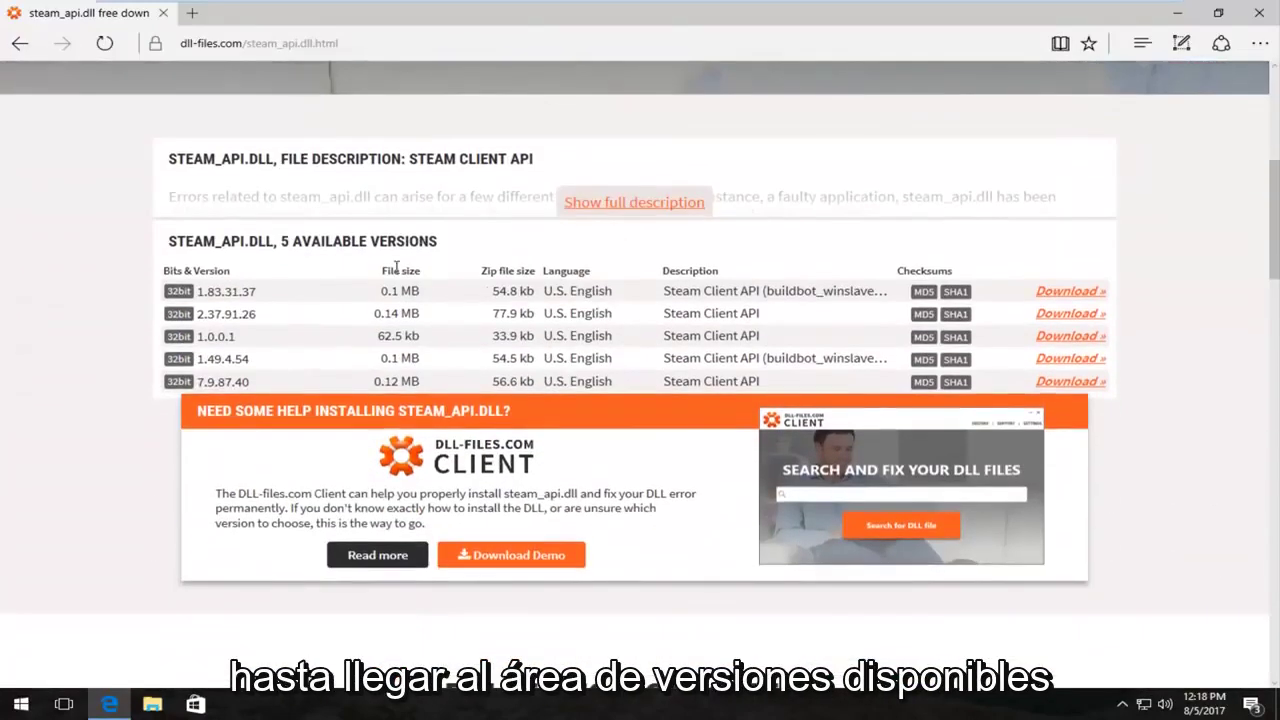
scroll(243, 283, "up", 1)
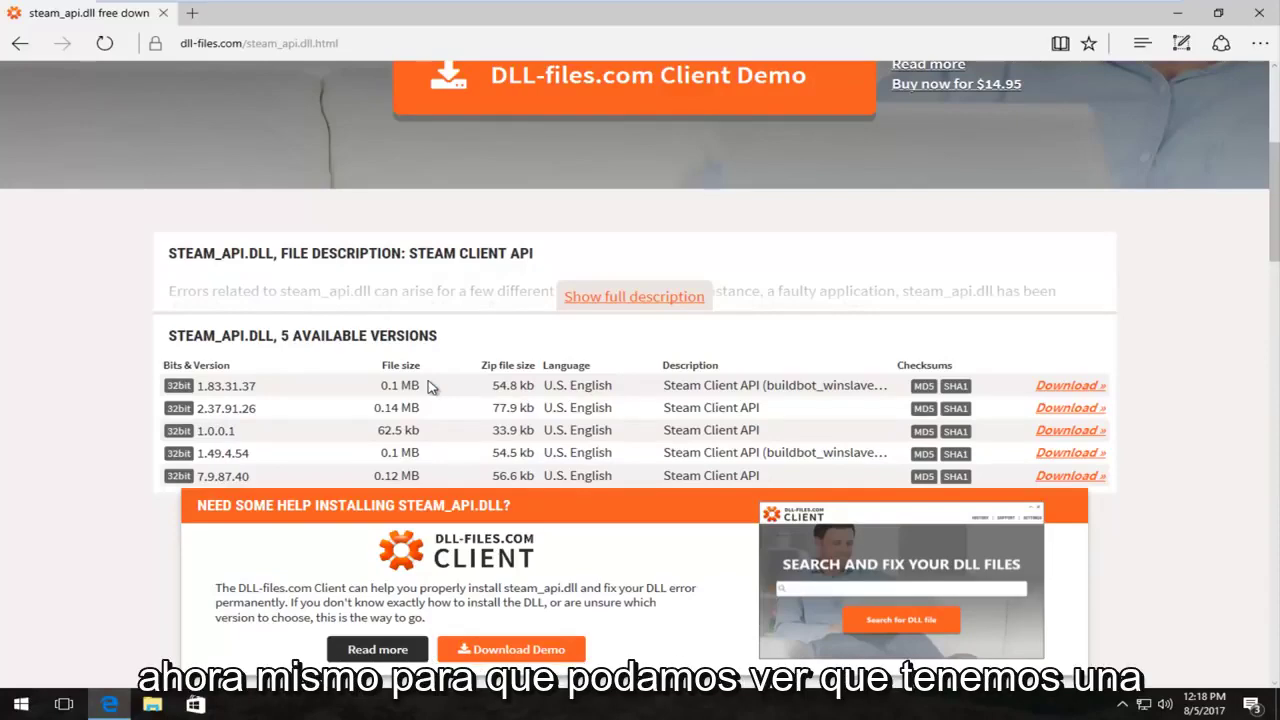
scroll(268, 320, "down", 2)
scroll(234, 318, "up", 1)
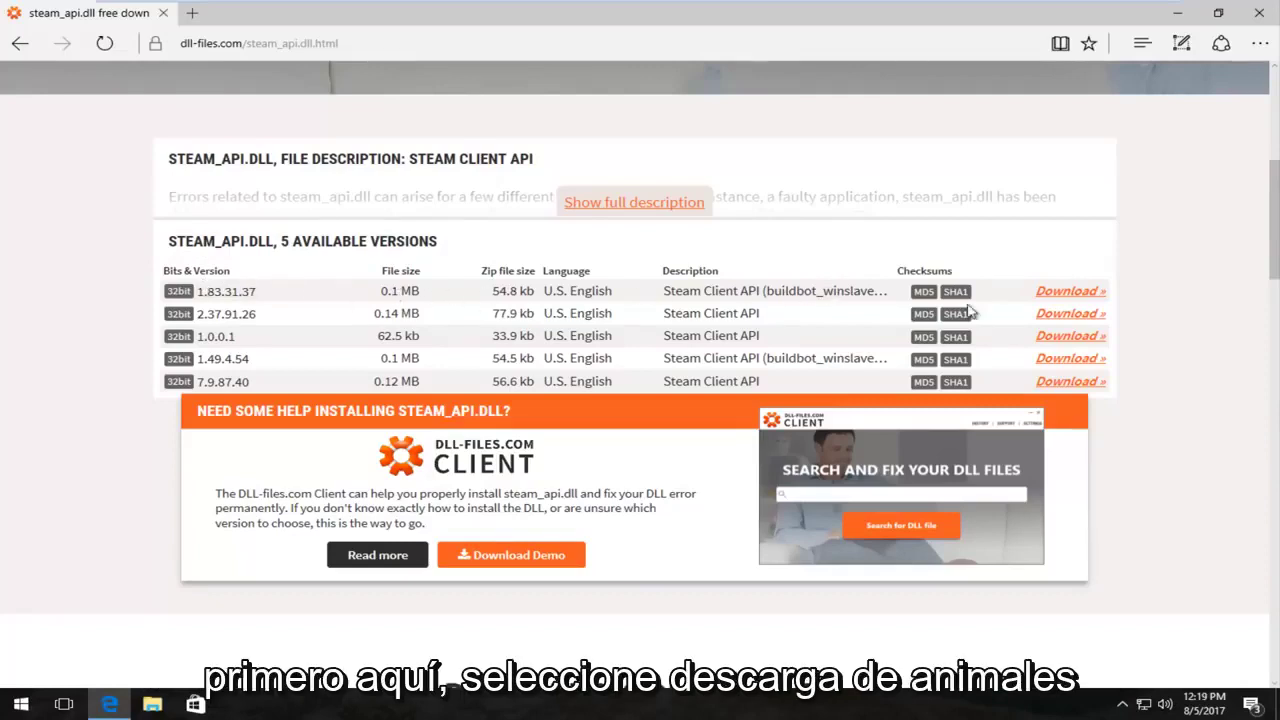
Download steam_api.dll version 1.83.31.37, save the steam_api.zip file and open its download folder.
left_click(1072, 293)
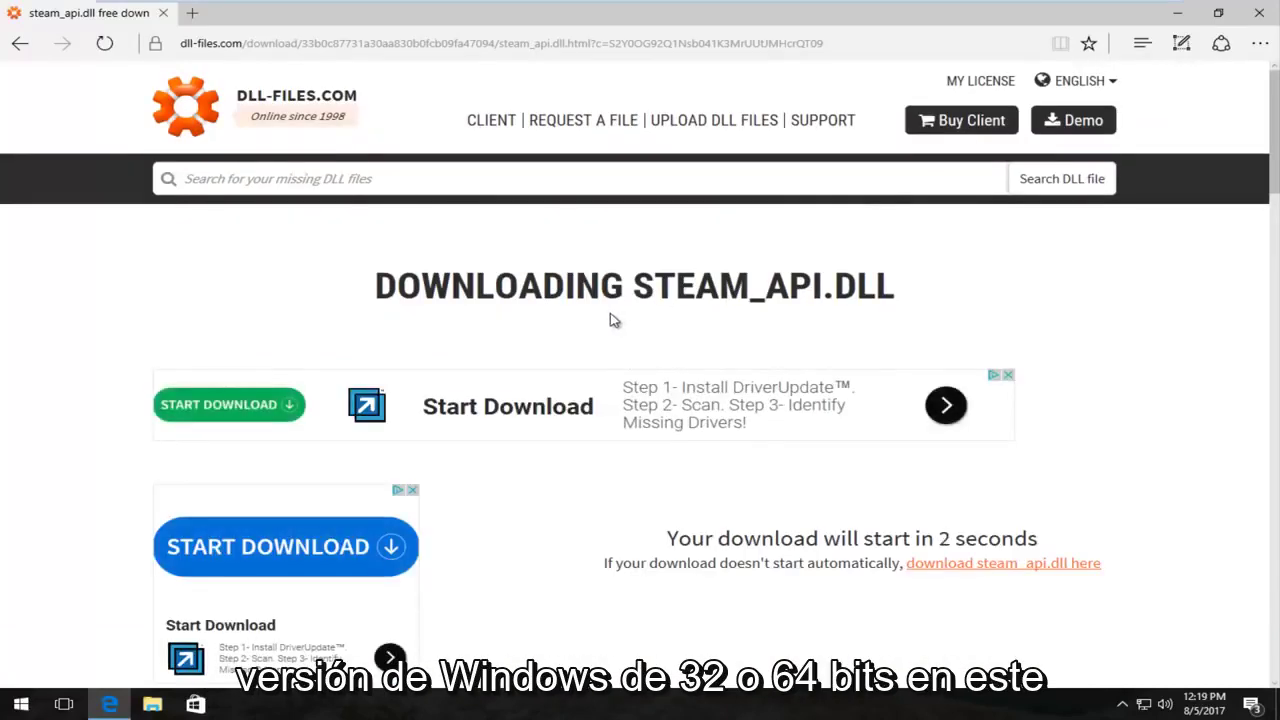
scroll(608, 320, "down", 1)
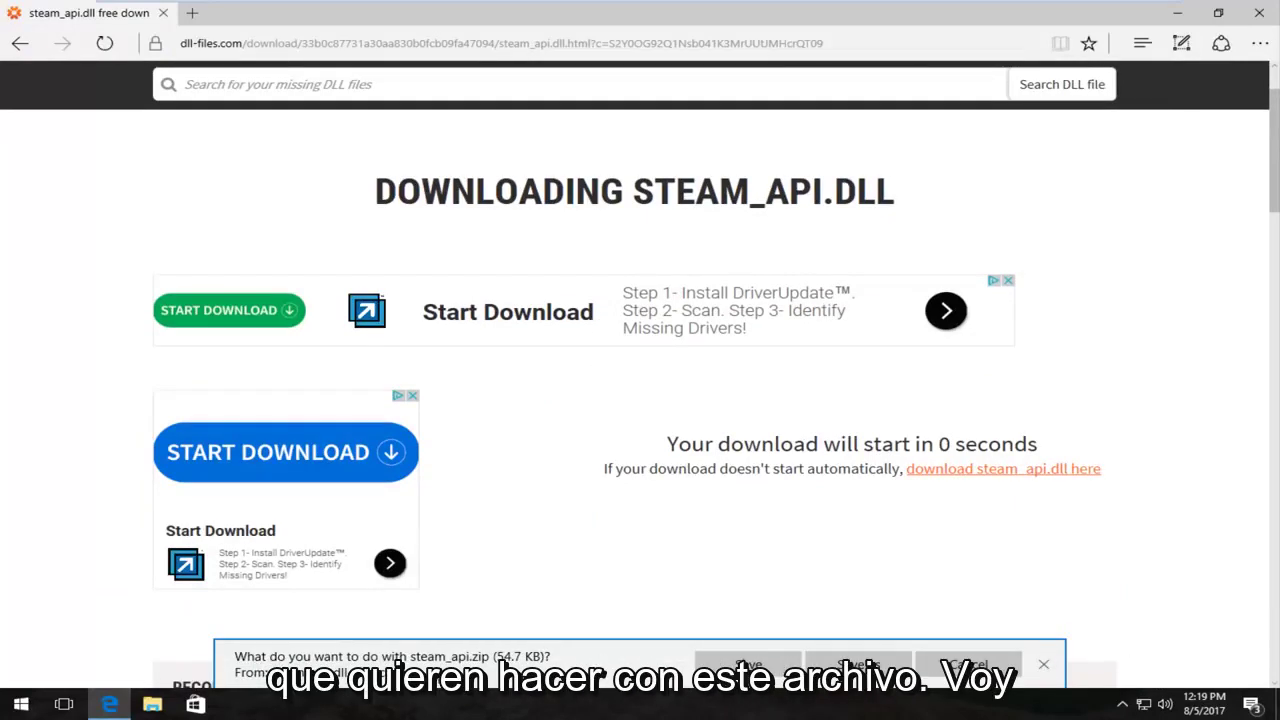
left_click(748, 664)
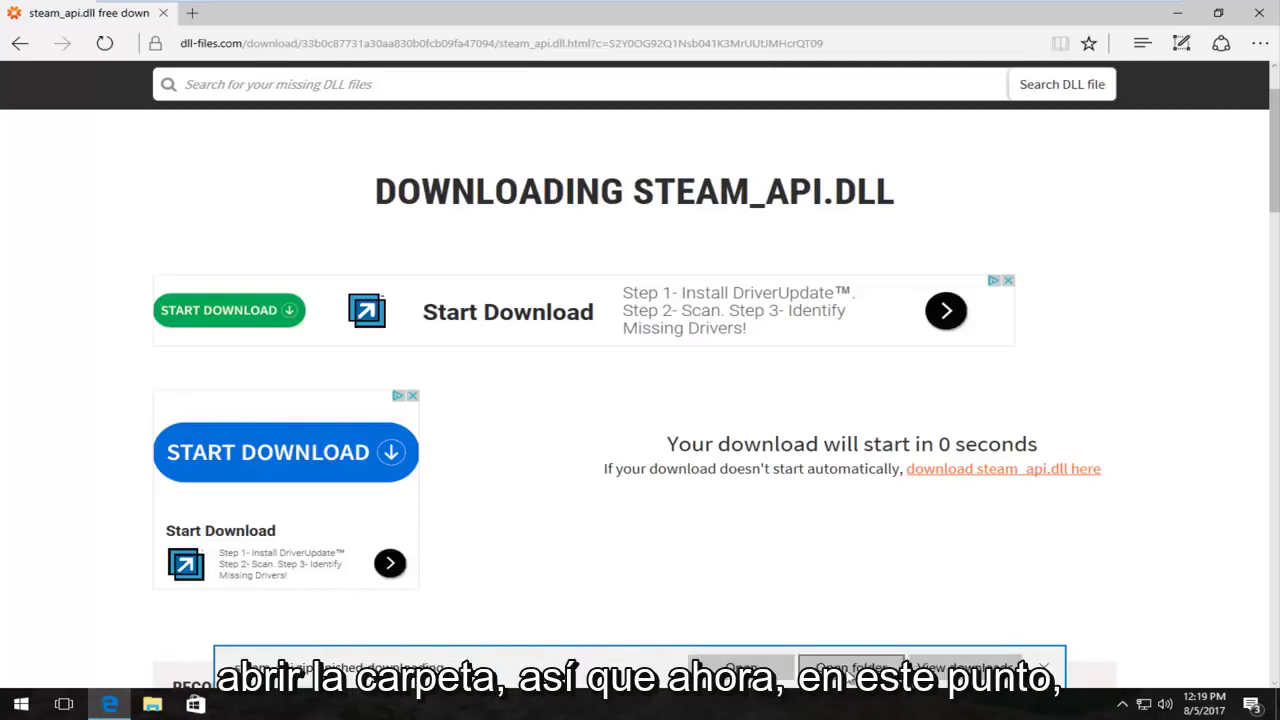
left_click(850, 668)
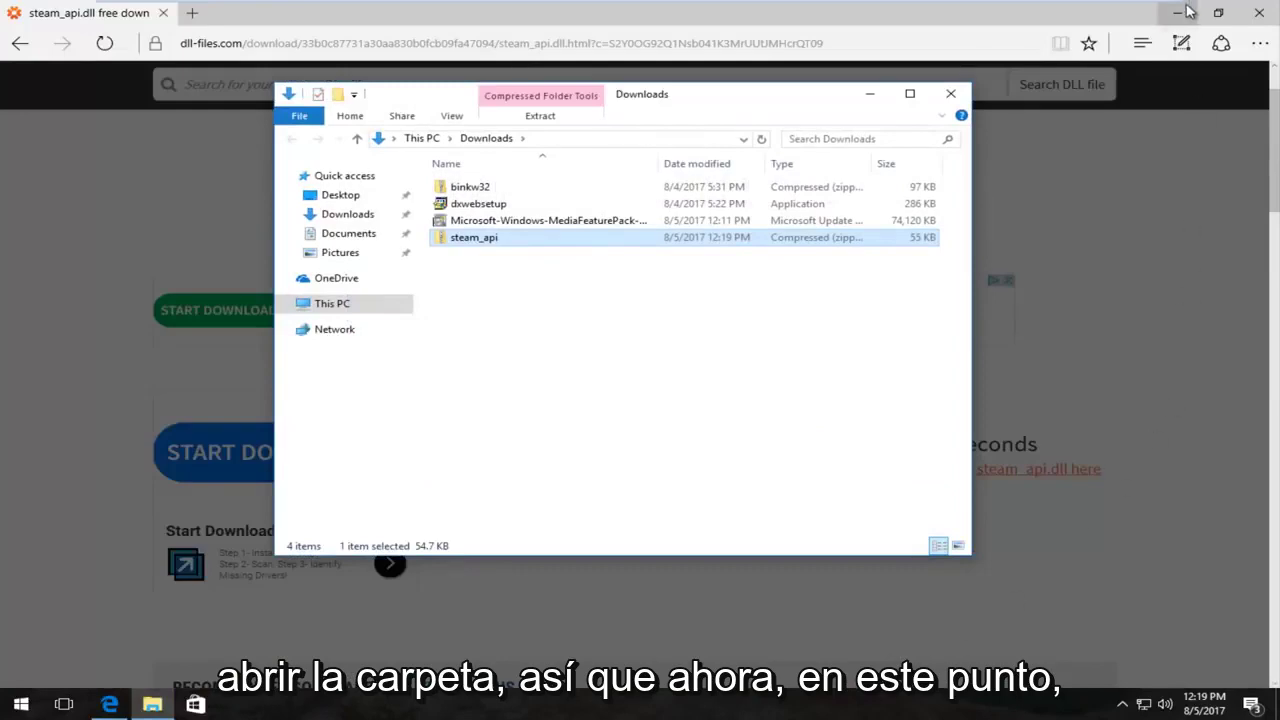
Minimize the browser, delete every file except steam_api from the Downloads folder, and open the steam_api archive.
left_click(1178, 12)
left_click_drag(422, 183, 470, 226)
key("Delete")
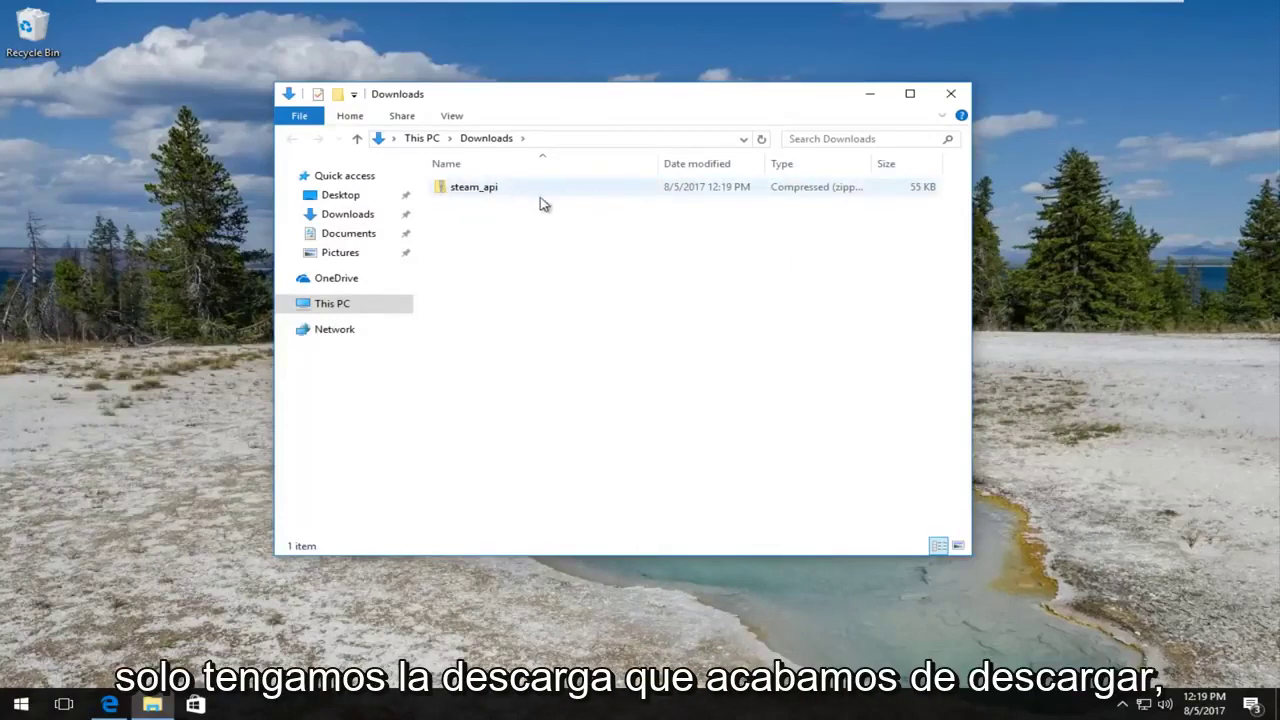
double_click(474, 192)
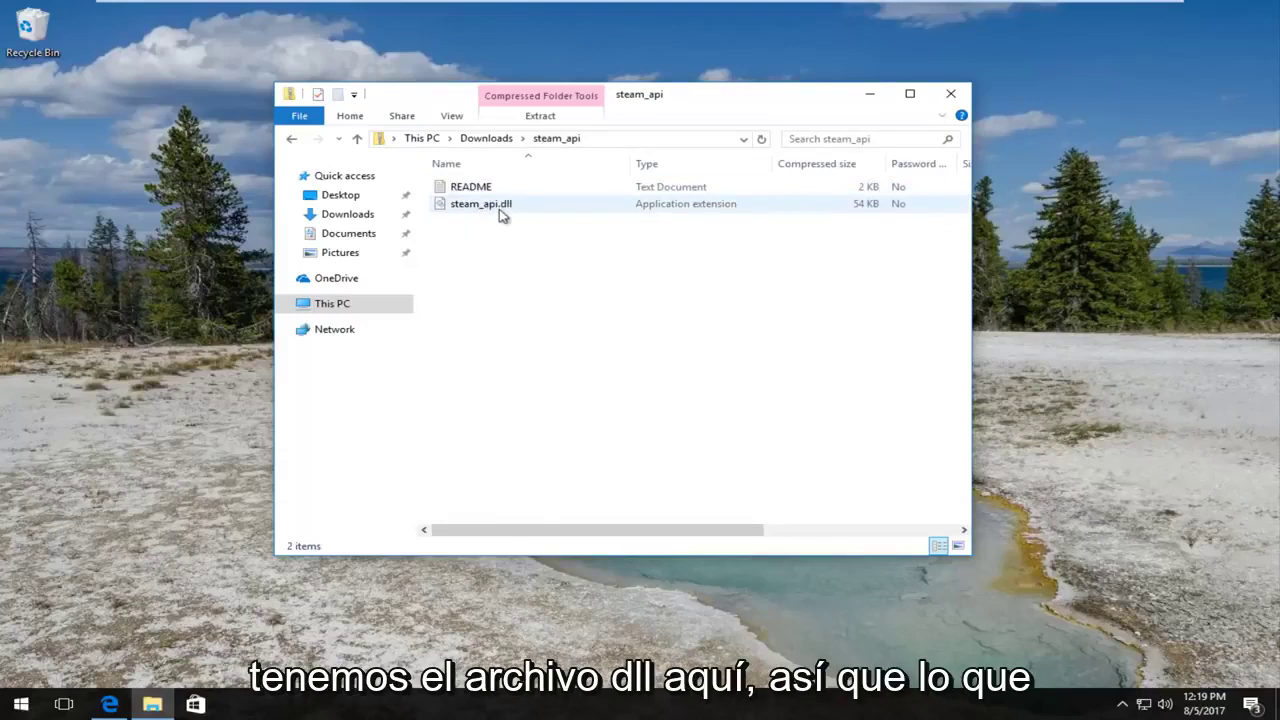
left_click(551, 194)
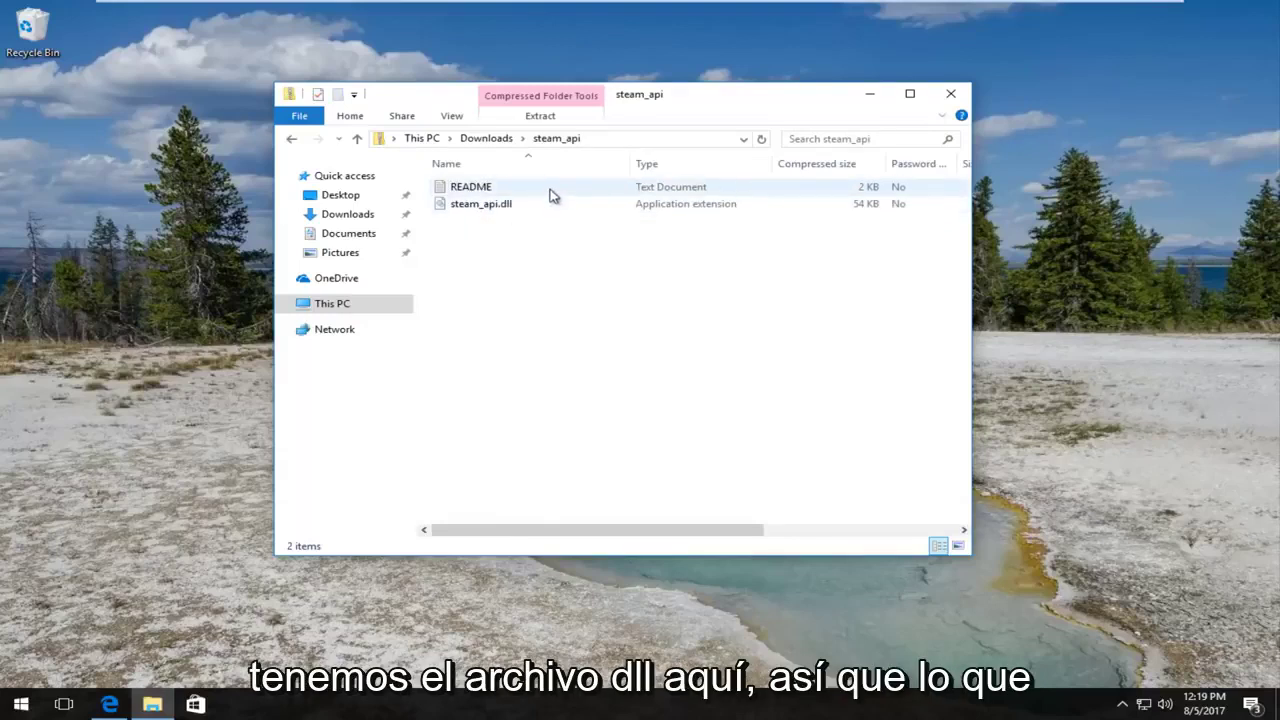
Search Windows for "file explorer" and open a second File Explorer window.
left_click(13, 710)
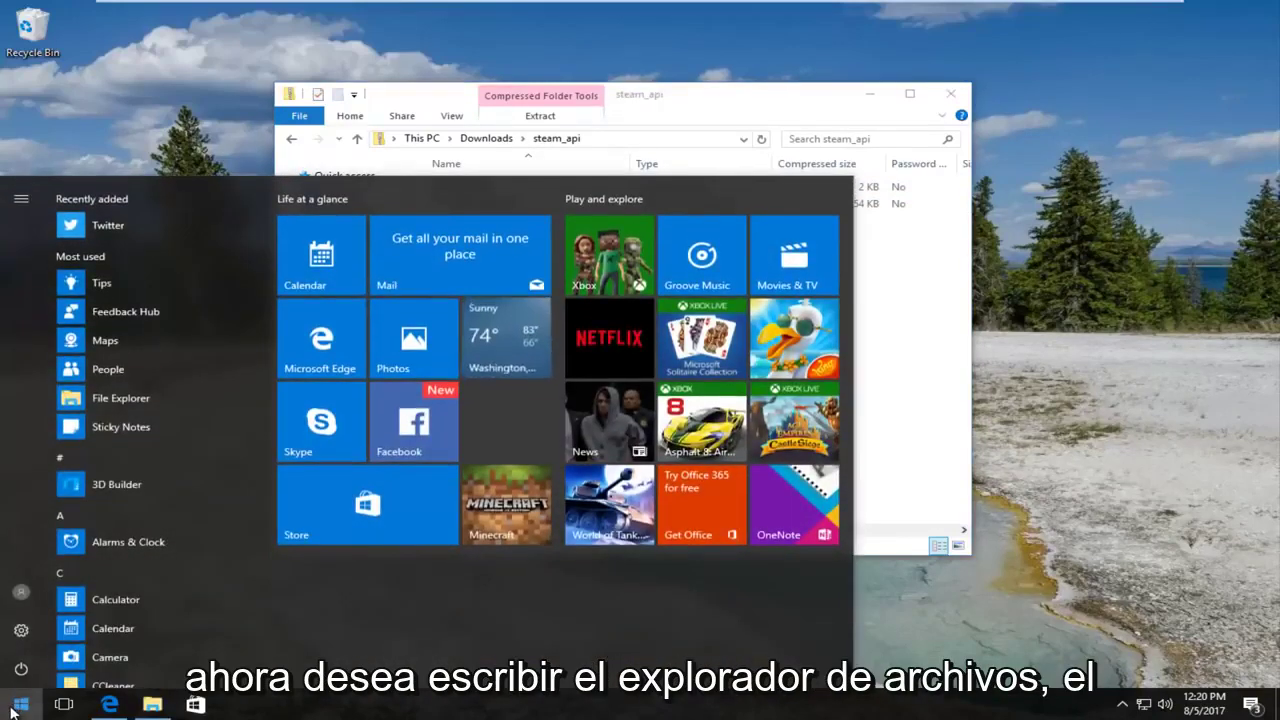
type("file explor")
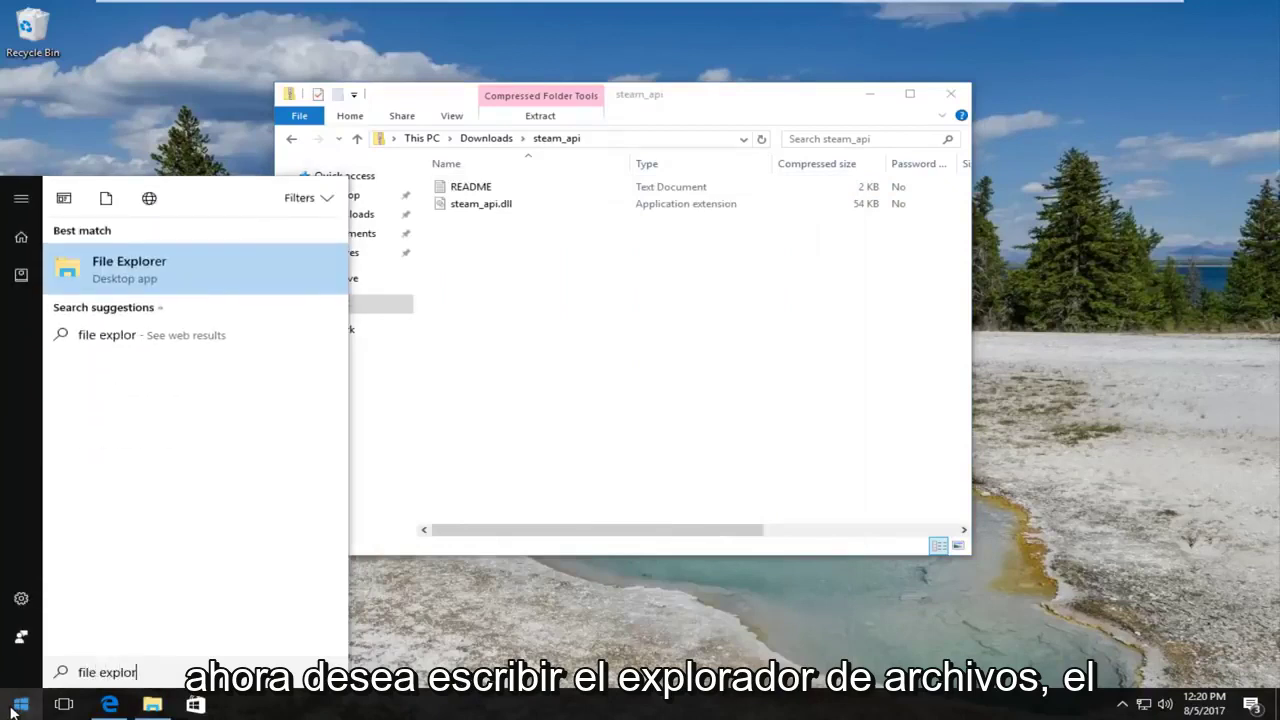
type("er")
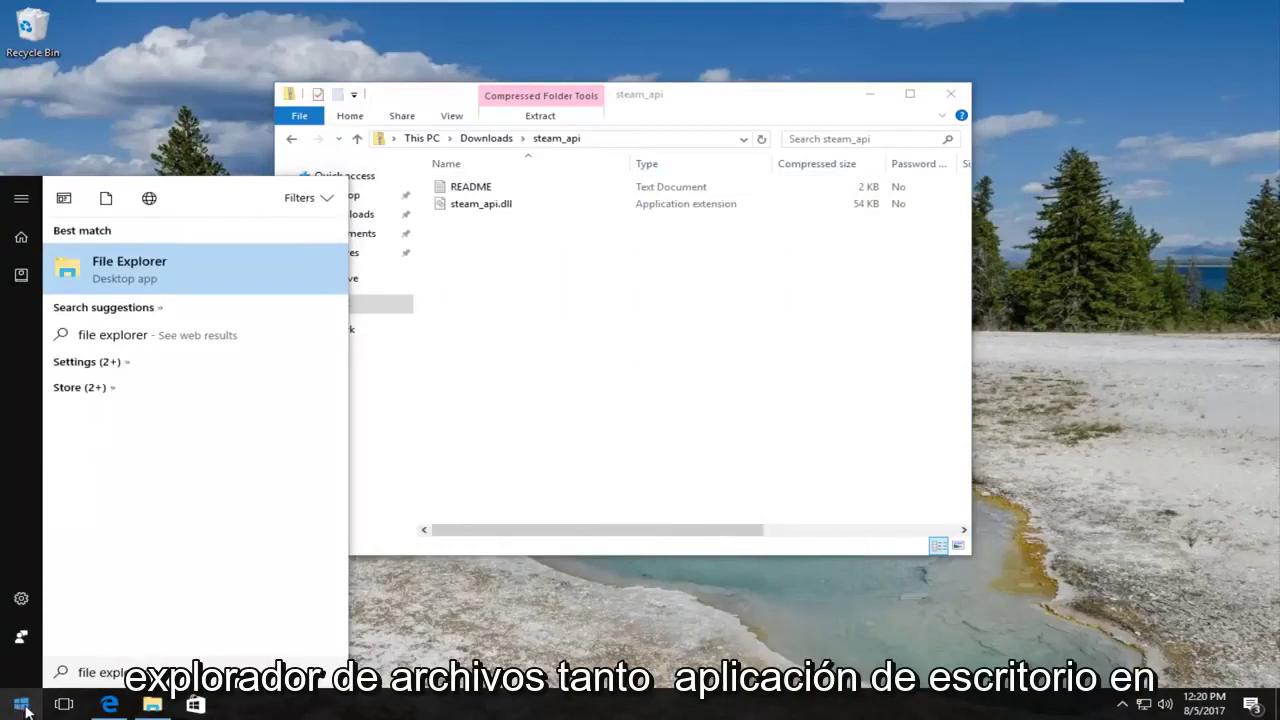
left_click(166, 276)
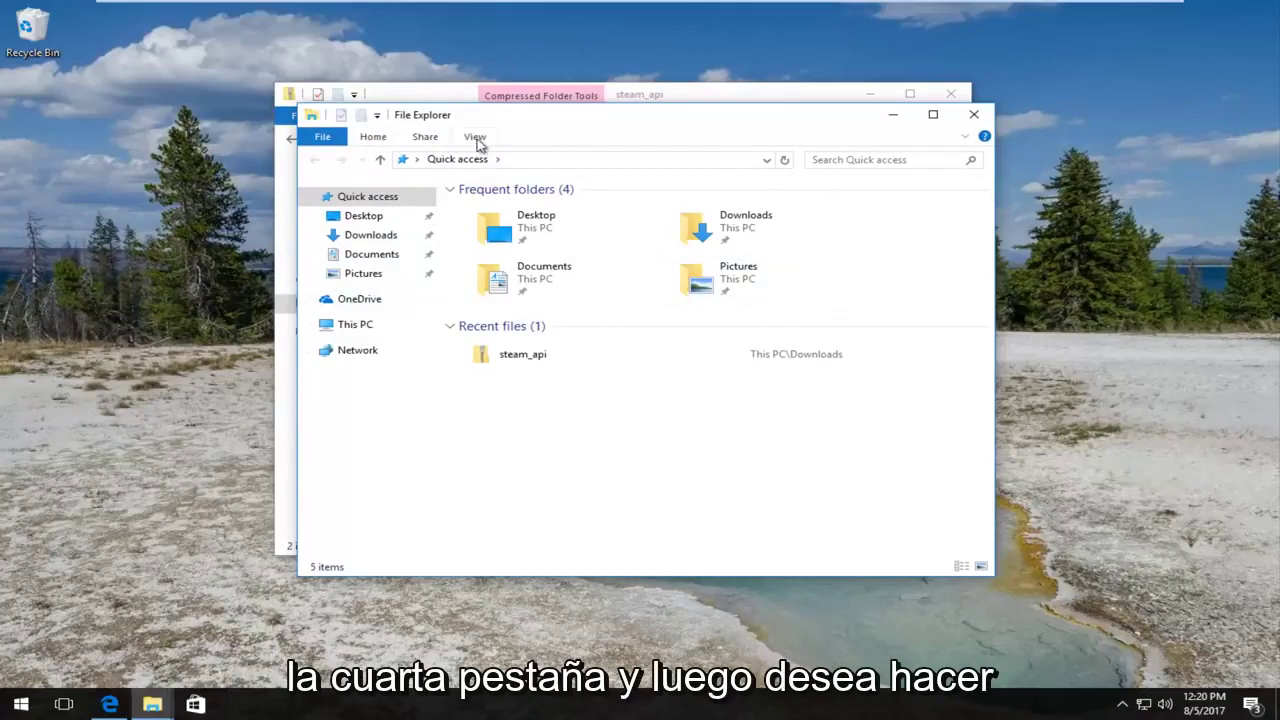
In Folder Options, set hidden files, folders, and drives to be shown, and apply the change.
left_click(476, 137)
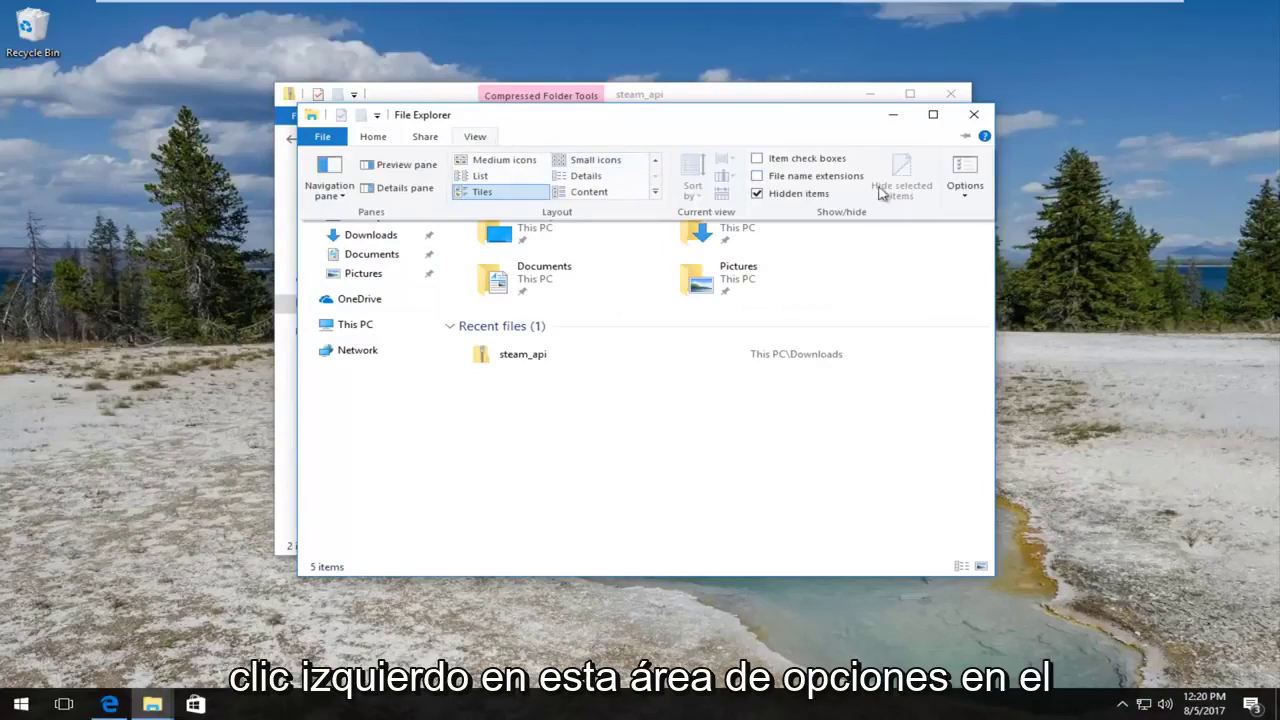
left_click(965, 180)
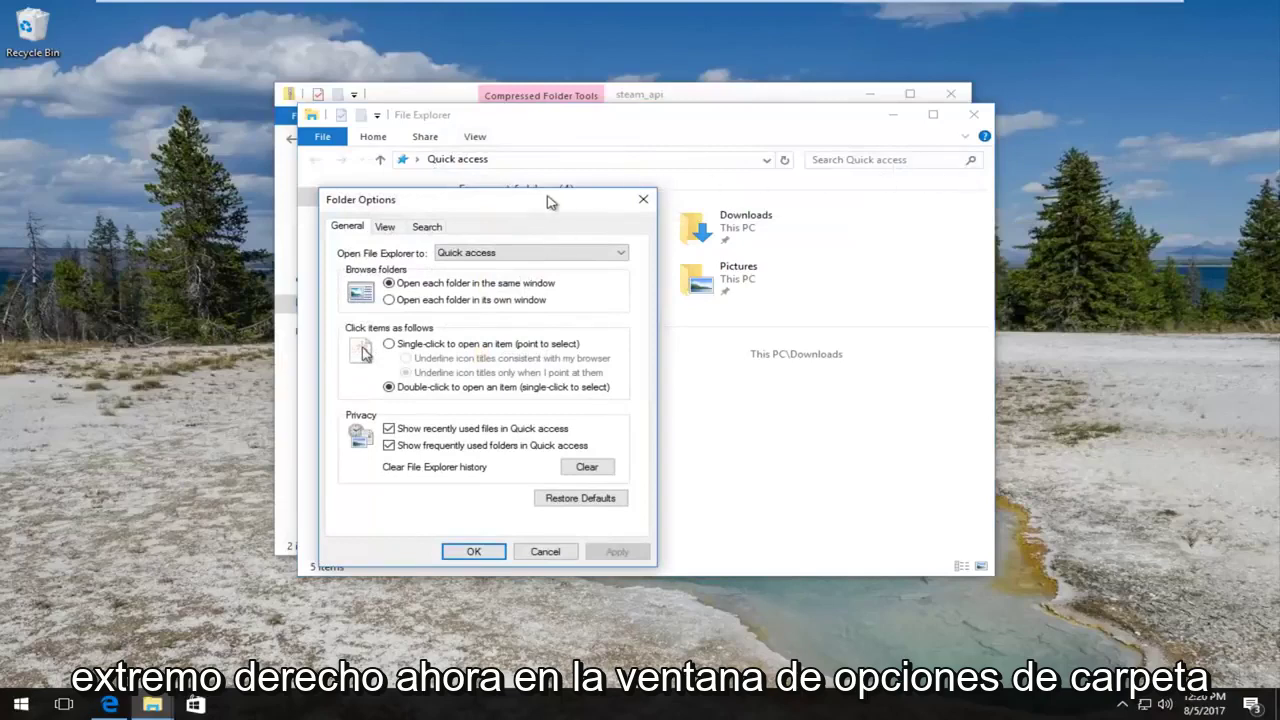
left_click_drag(490, 206, 594, 136)
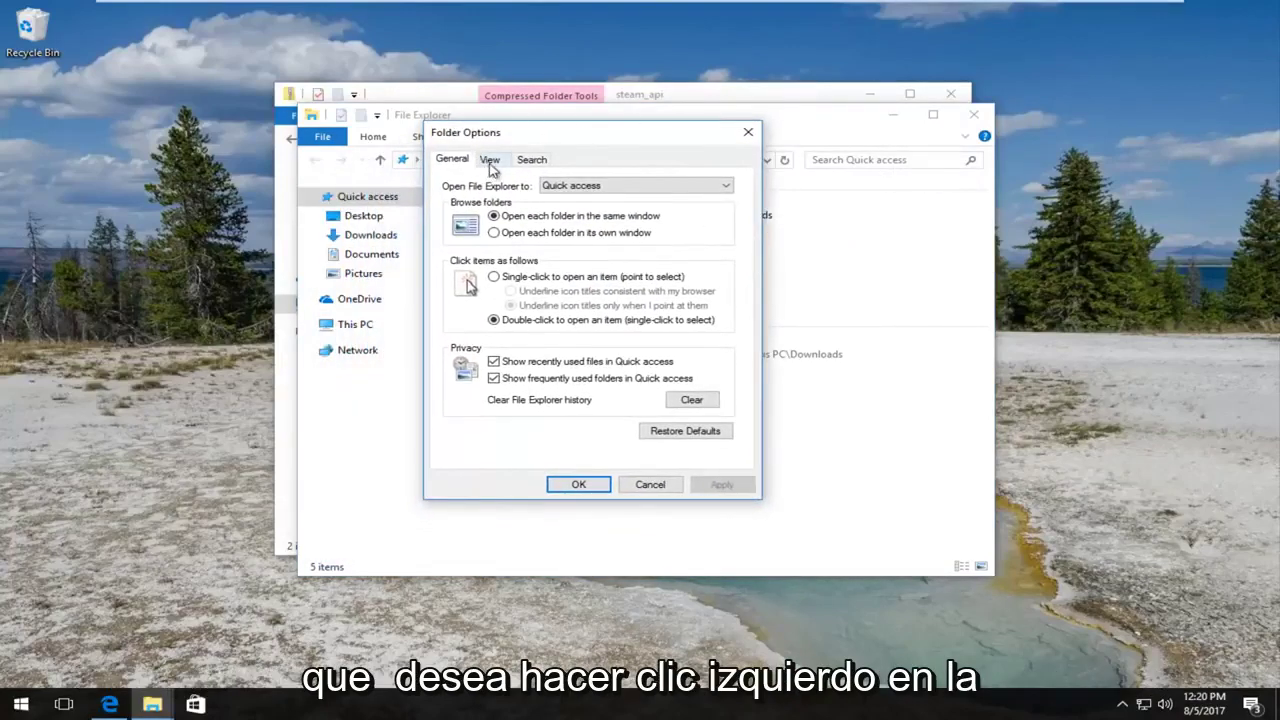
left_click(490, 161)
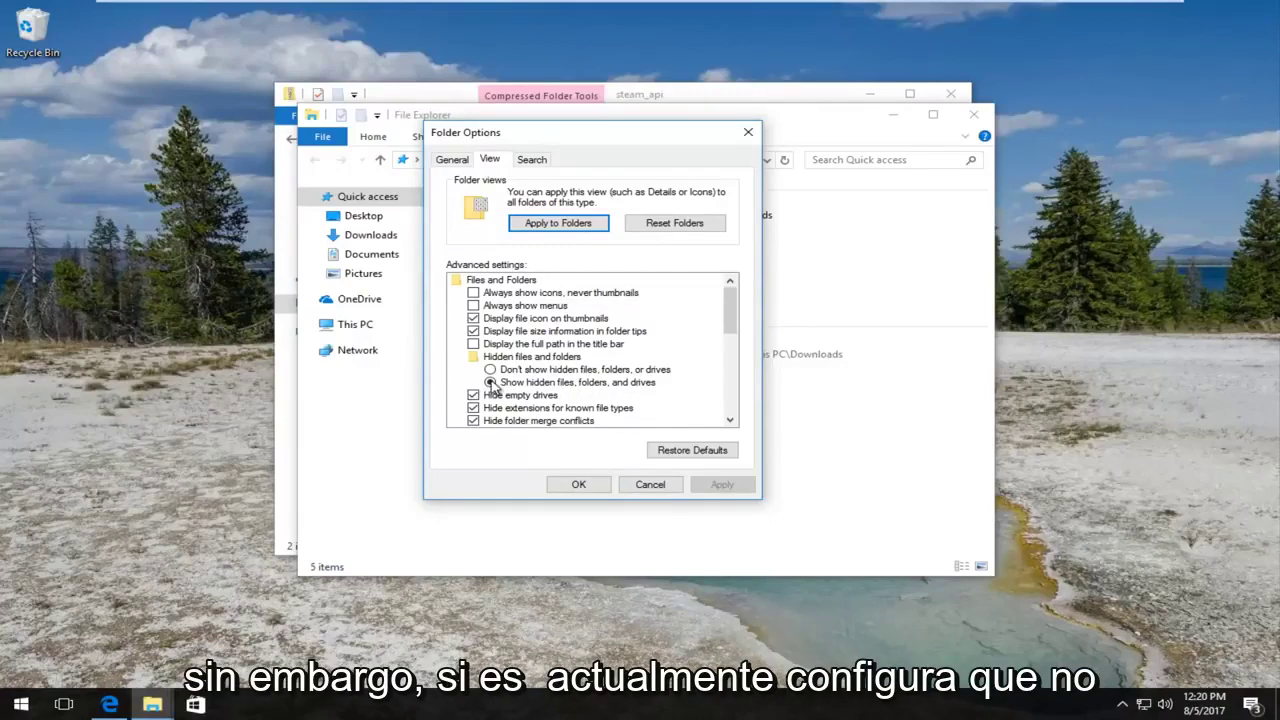
left_click(490, 369)
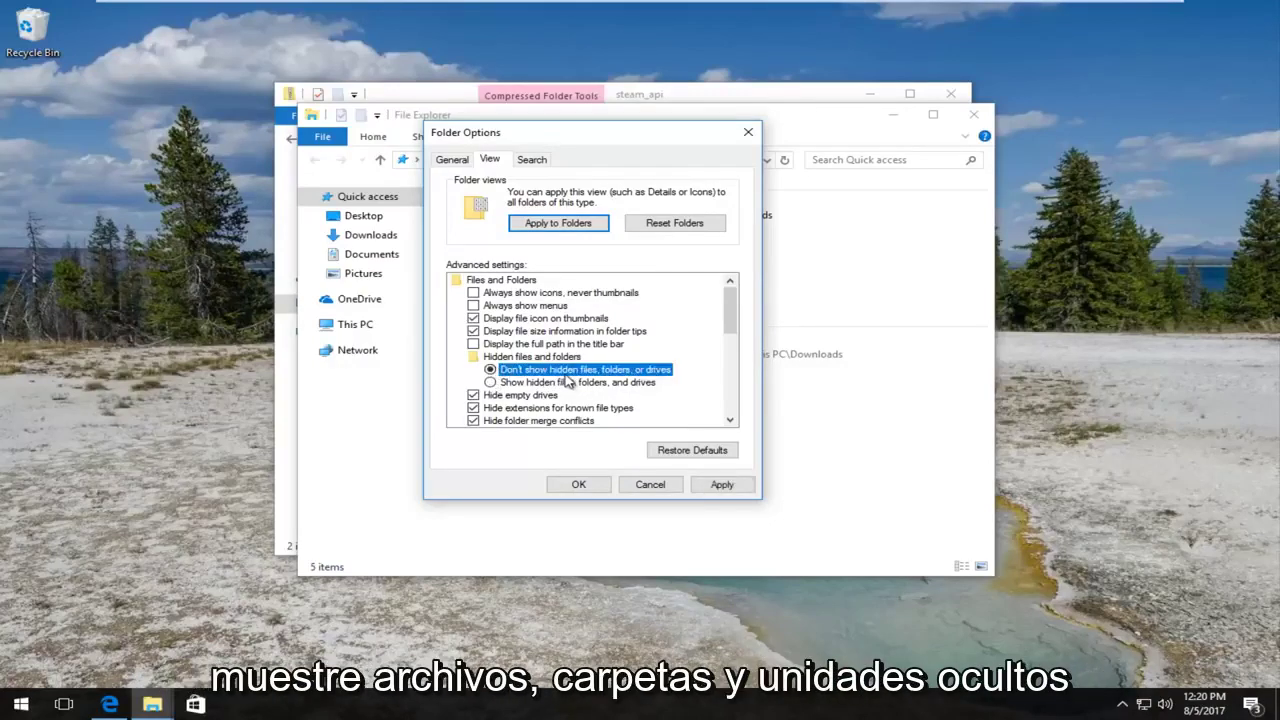
left_click(491, 383)
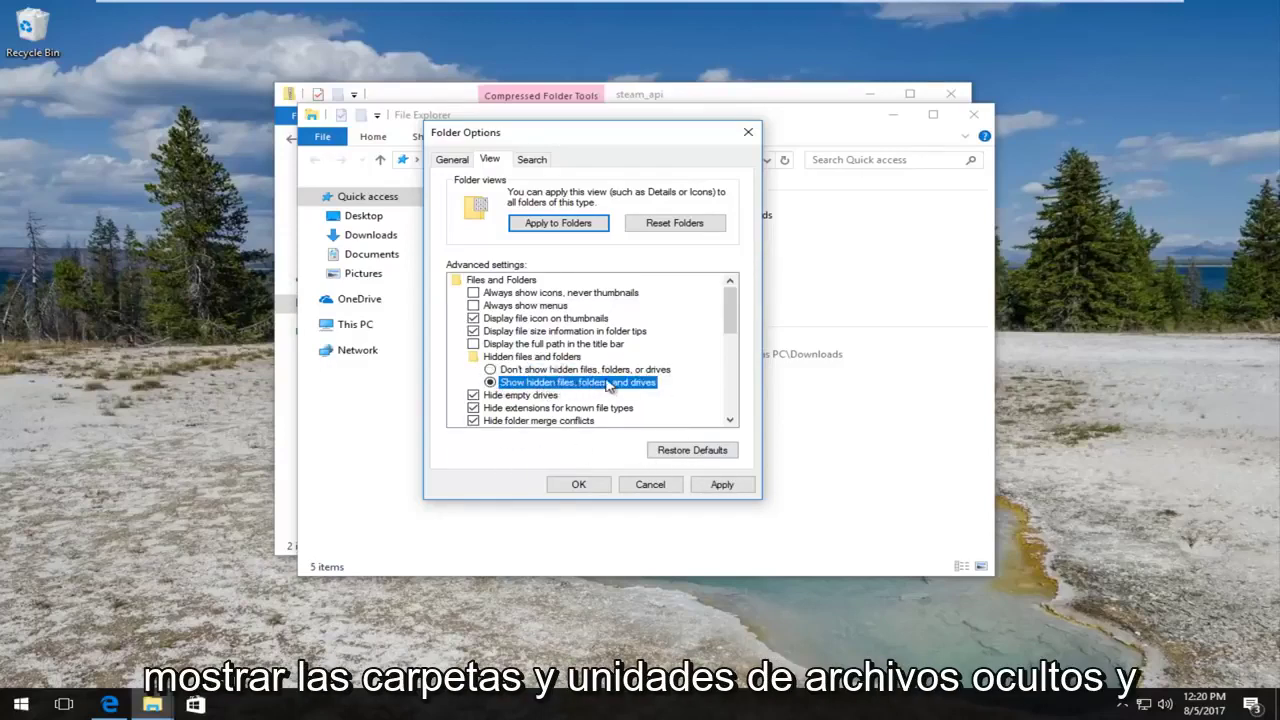
left_click(722, 485)
left_click(575, 486)
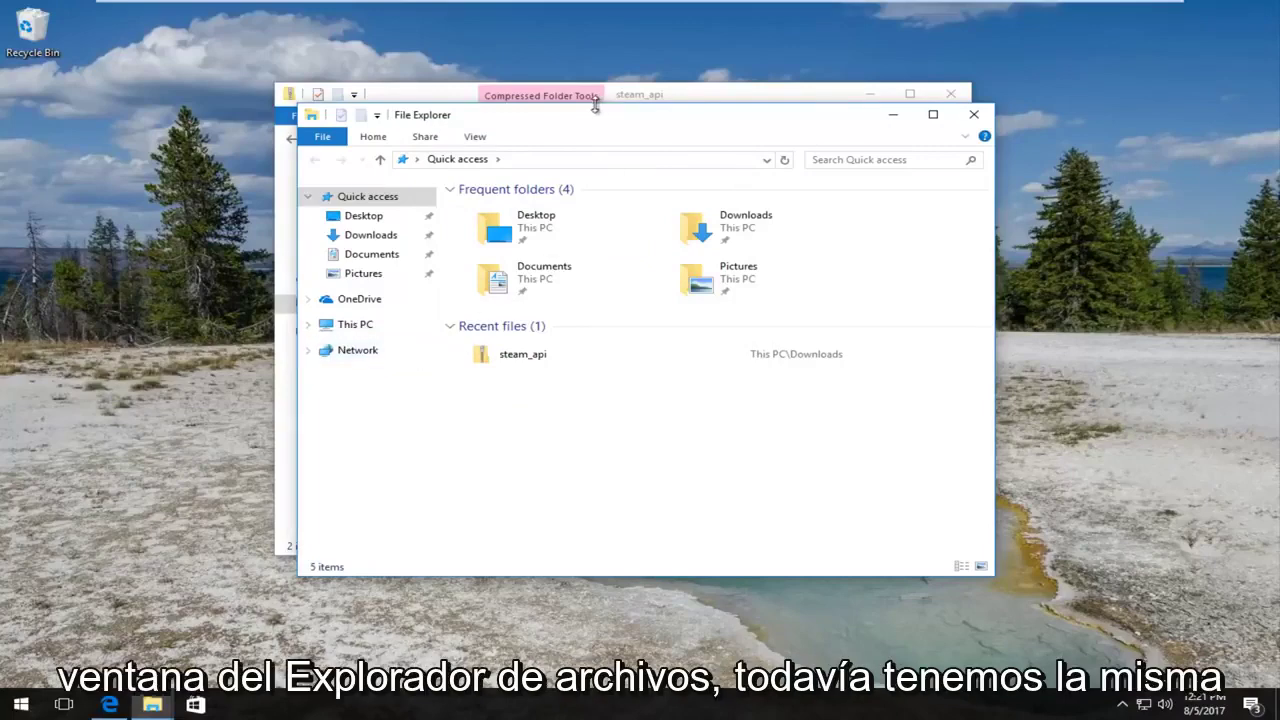
Arrange the two File Explorer windows so the steam_api archive's files stay visible beside the new window.
left_click_drag(587, 116, 598, 222)
left_click_drag(628, 112, 434, 104)
left_click_drag(798, 227, 808, 89)
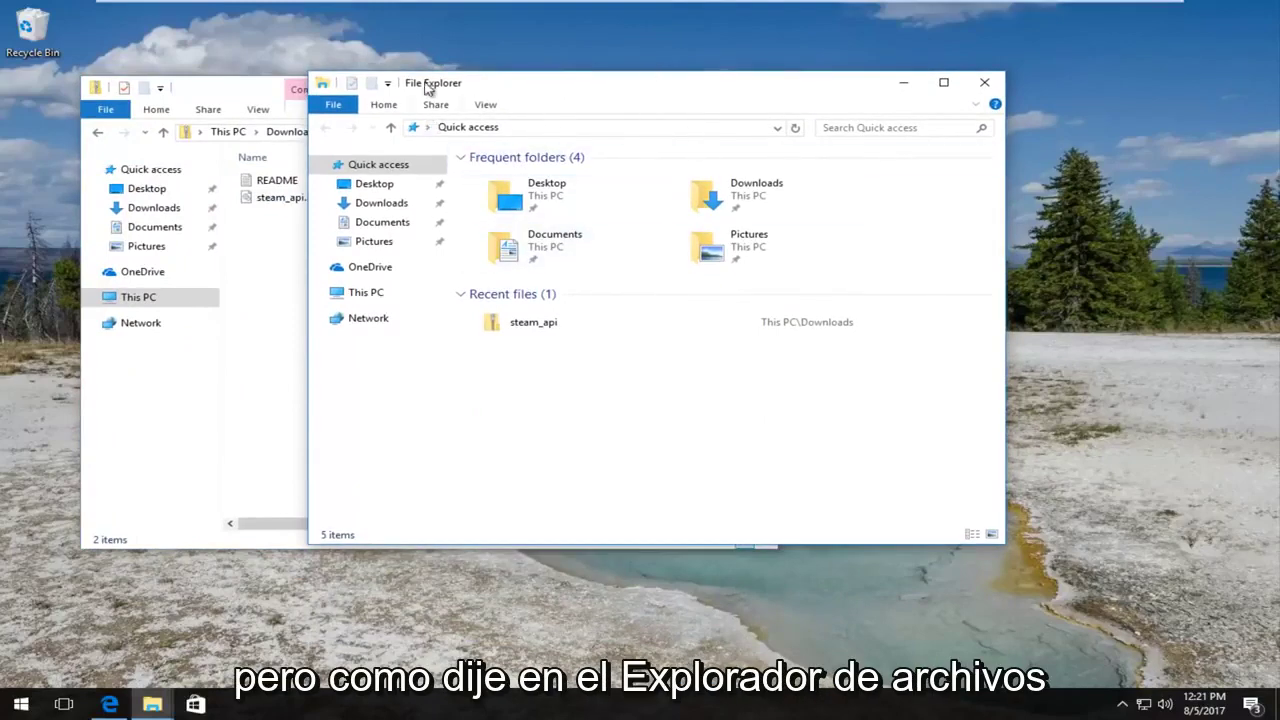
Open the System32 folder inside the Windows folder on Local Disk (C:) in the second File Explorer window.
left_click(366, 297)
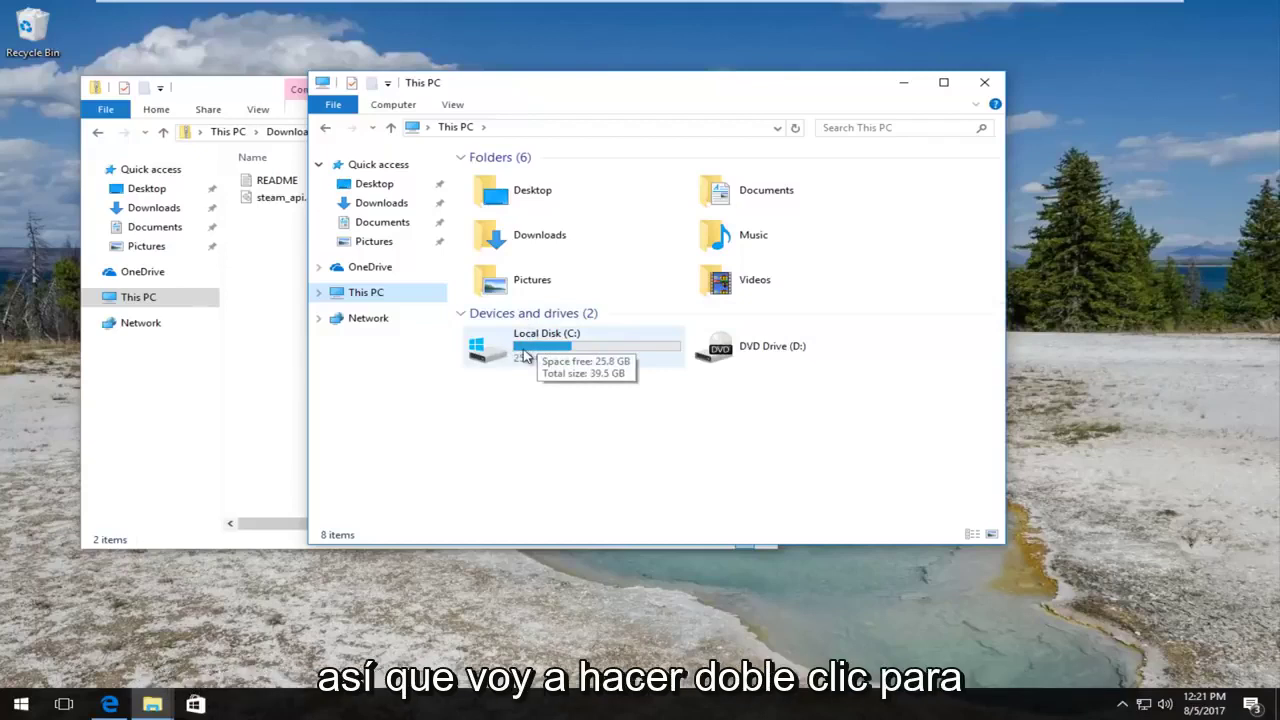
double_click(522, 356)
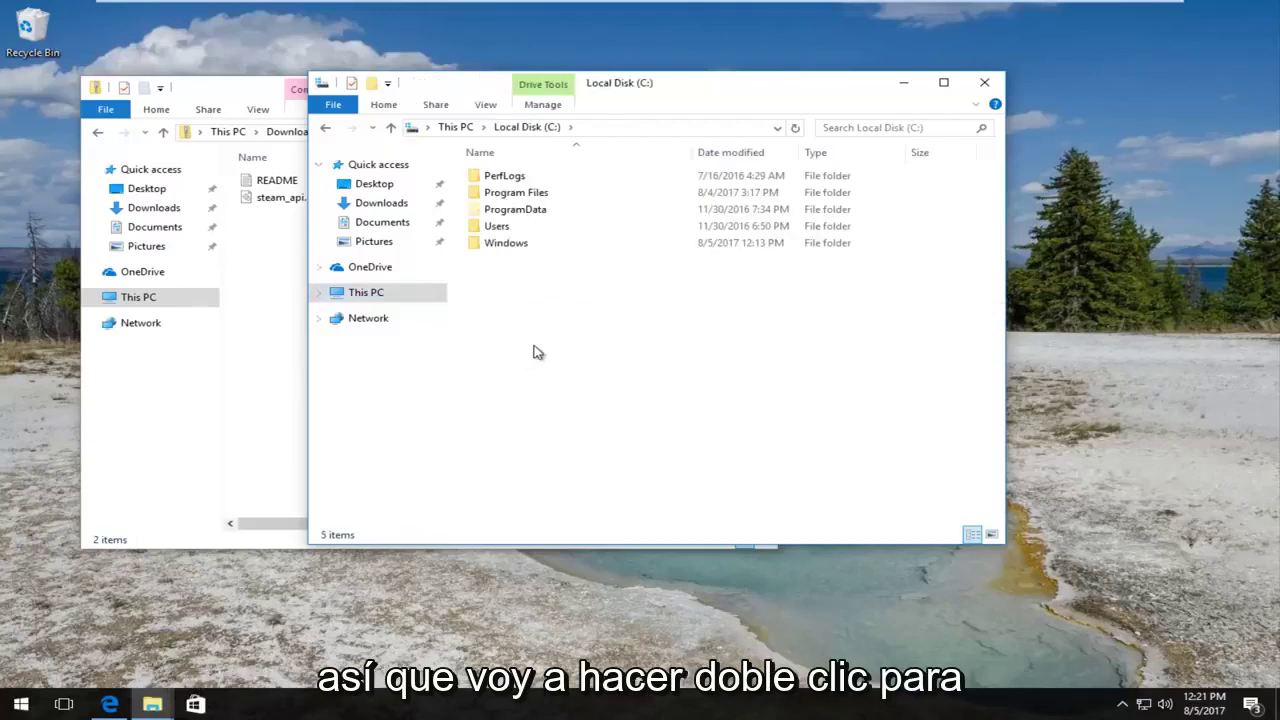
double_click(505, 248)
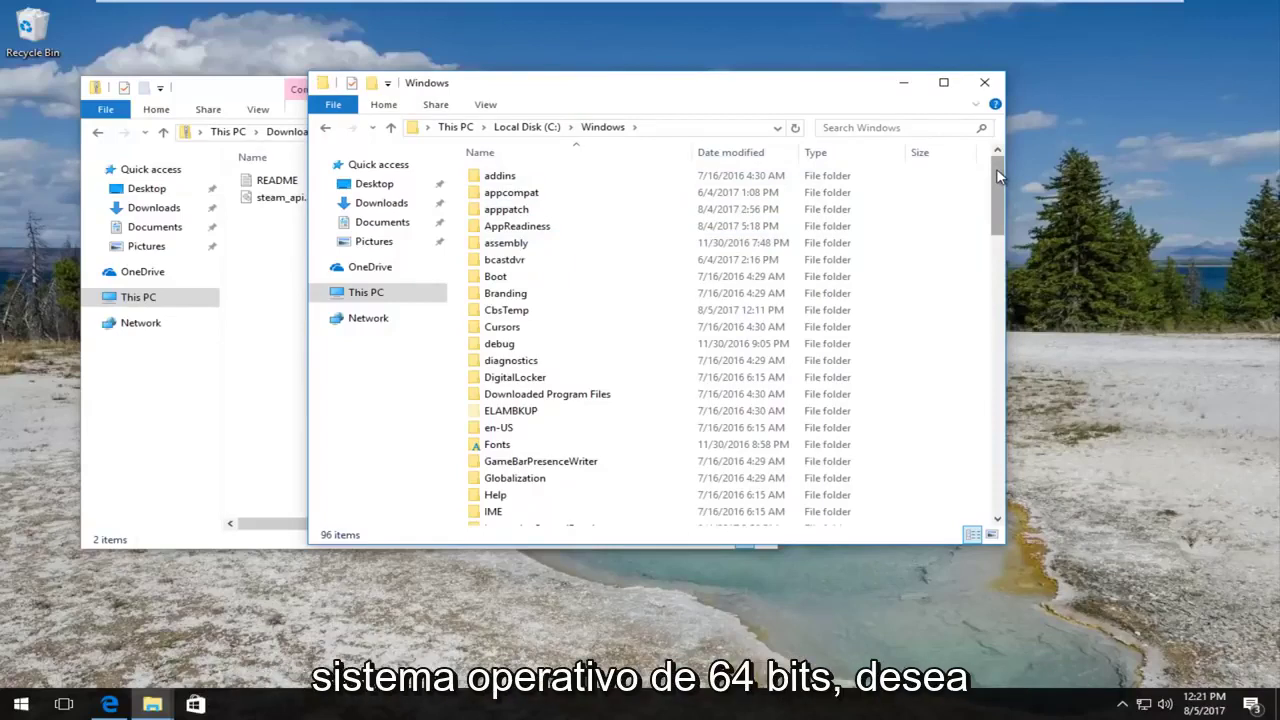
left_click_drag(997, 178, 992, 323)
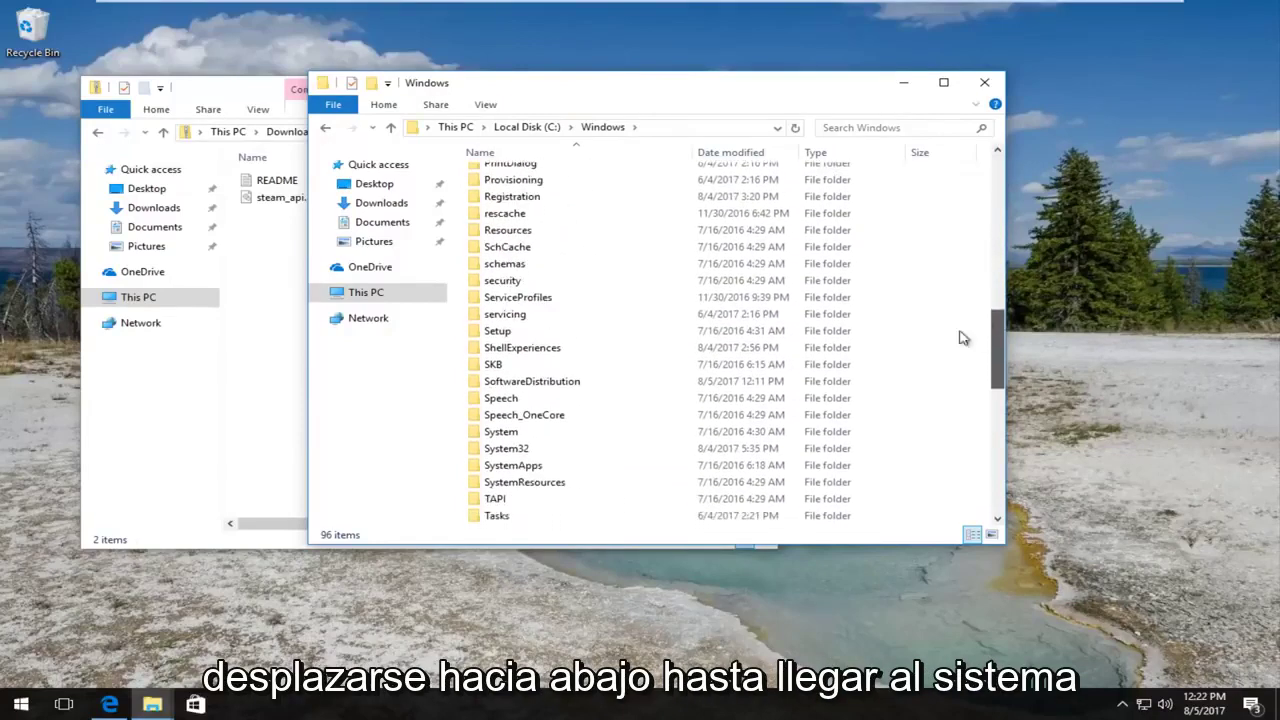
left_click(500, 451)
double_click(500, 451)
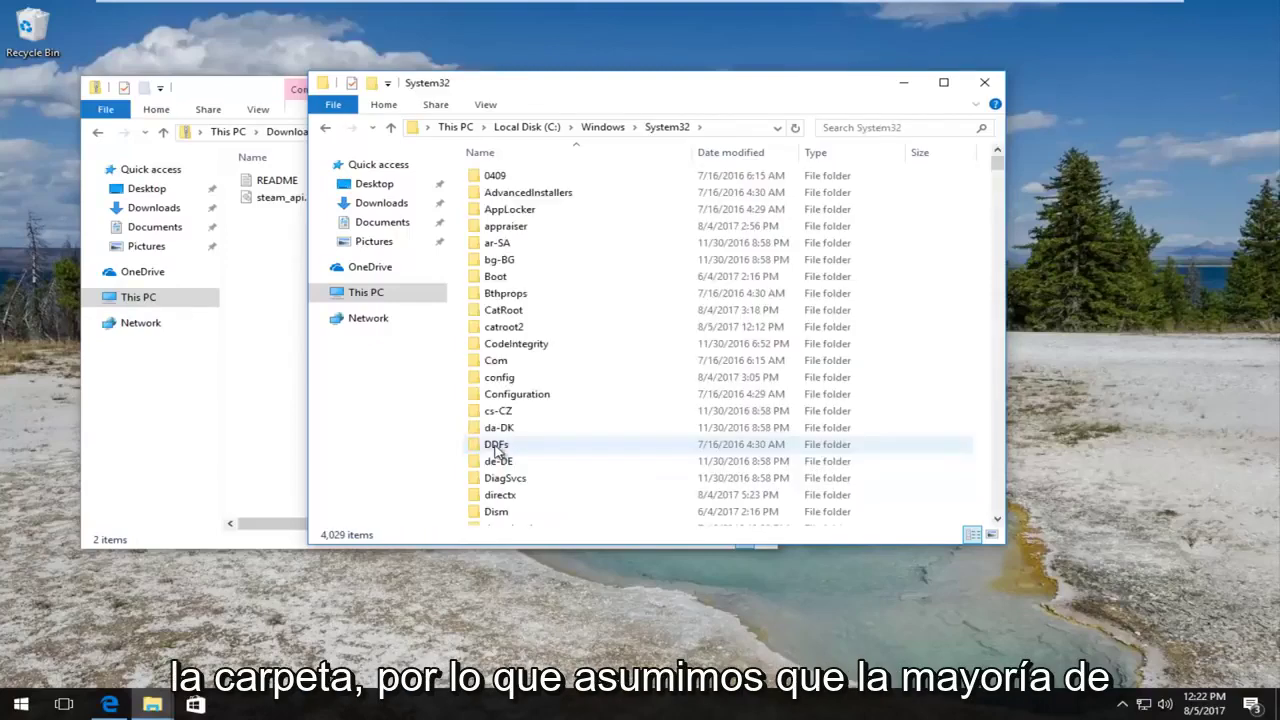
Place the System32 window and the steam_api archive window side by side so both file lists are accessible.
left_click_drag(546, 84, 829, 87)
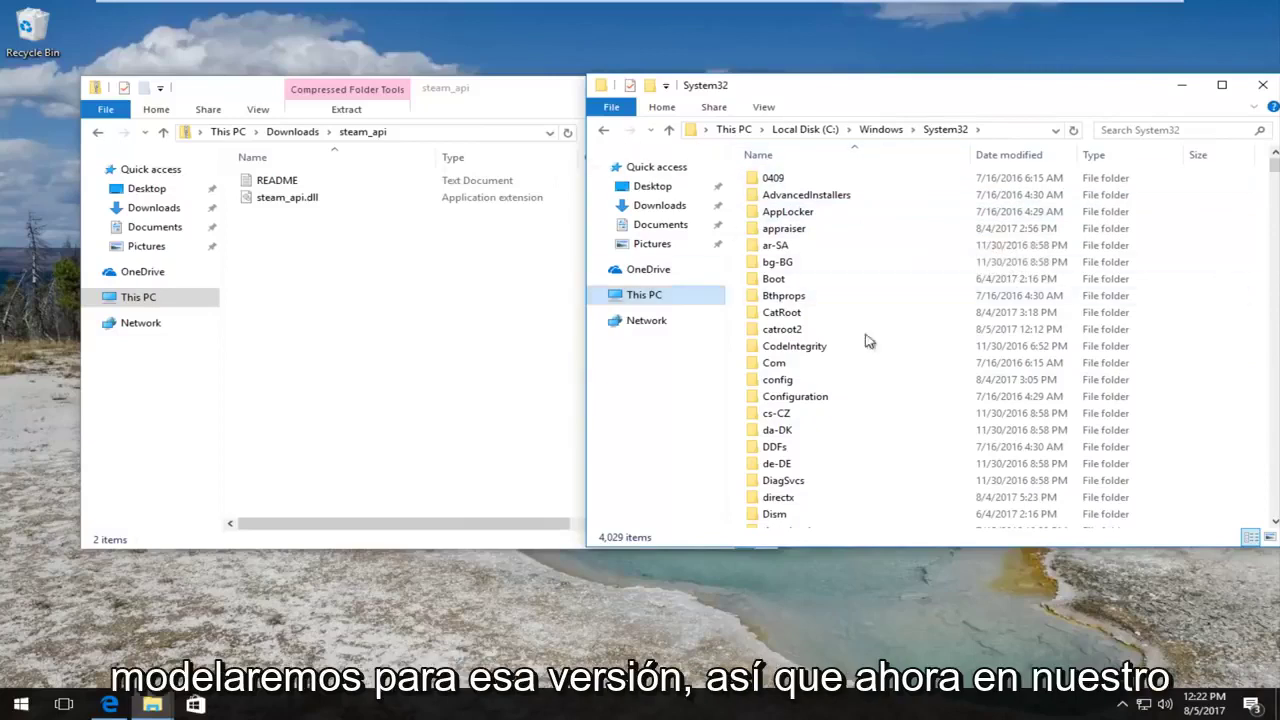
left_click_drag(466, 92, 357, 92)
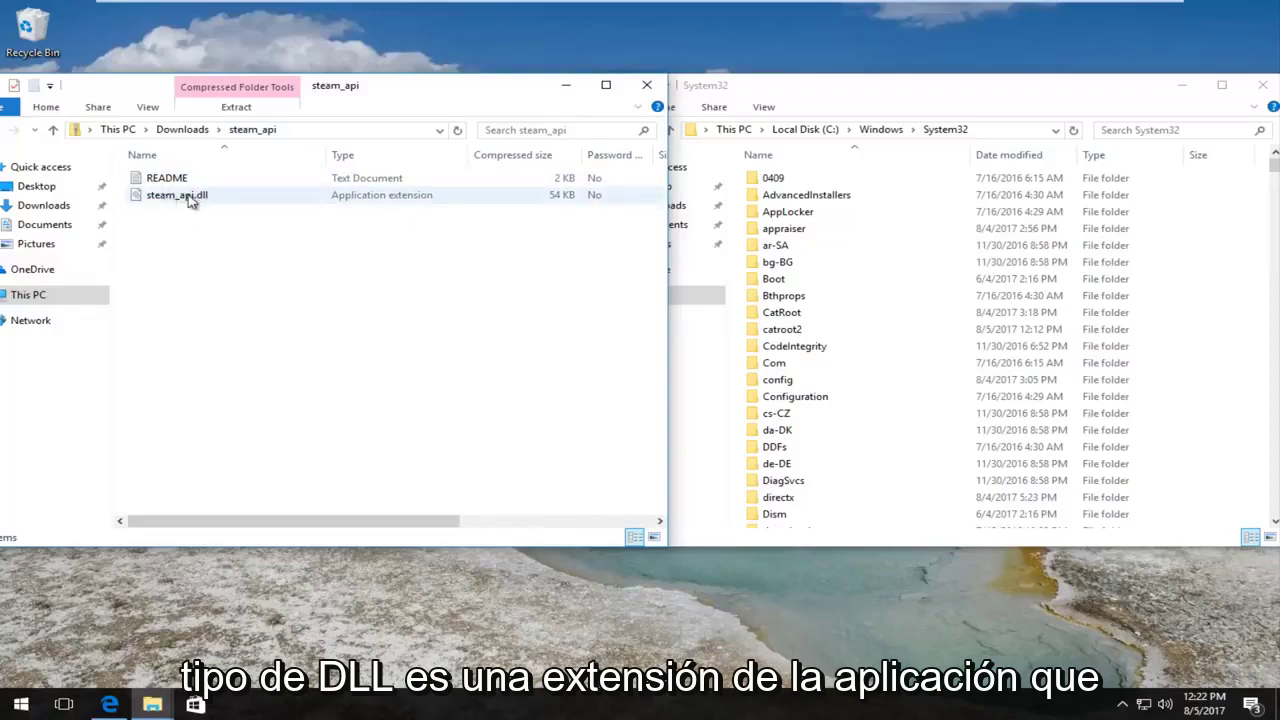
left_click(838, 107)
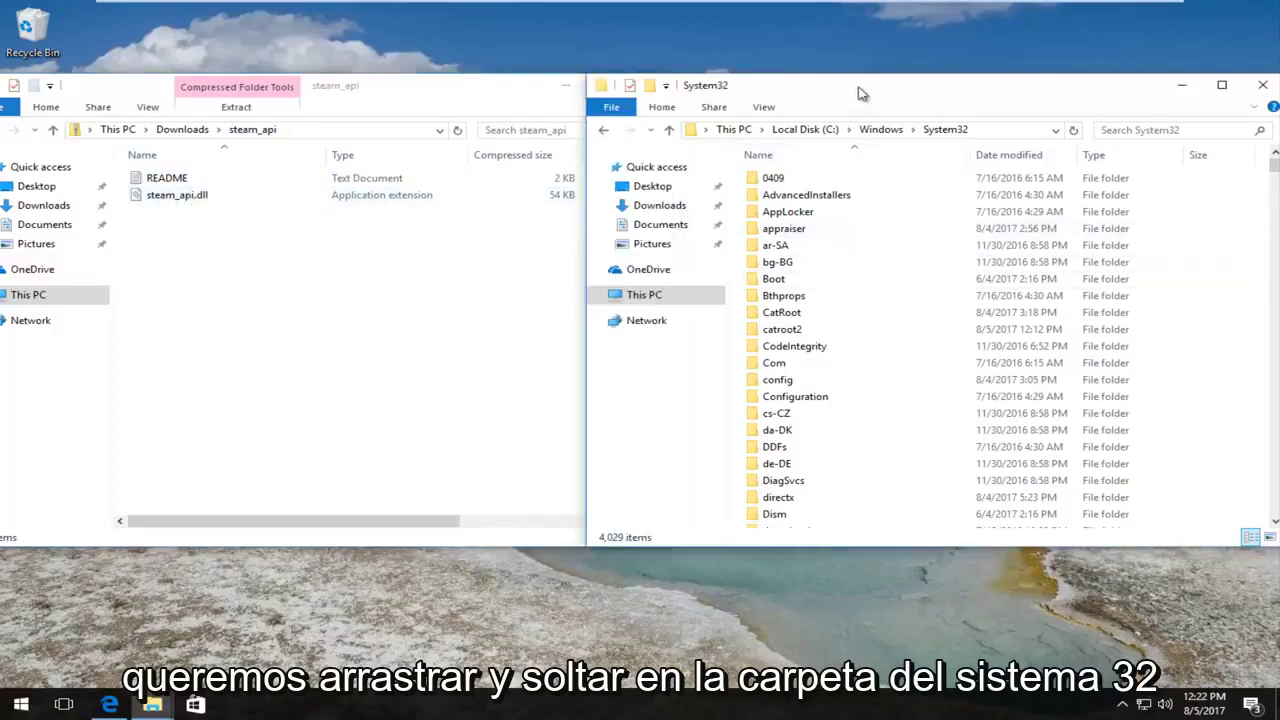
Copy steam_api.dll from the steam_api archive into the System32 folder, granting administrator permission for the copy.
left_click_drag(170, 196, 1146, 153)
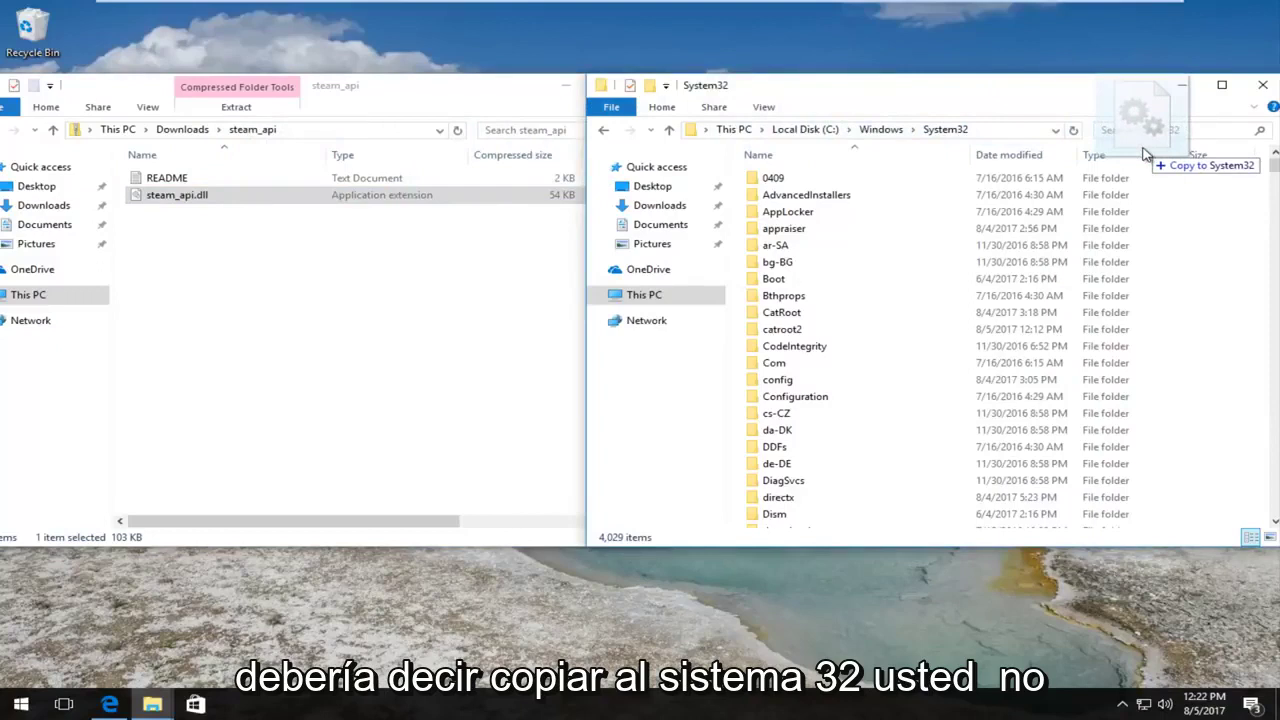
mouse_move(1146, 153)
left_mouse_down()
mouse_move(1060, 185)
mouse_move(885, 318)
mouse_move(875, 251)
mouse_move(1115, 197)
mouse_move(1188, 156)
mouse_move(1168, 166)
left_mouse_up()
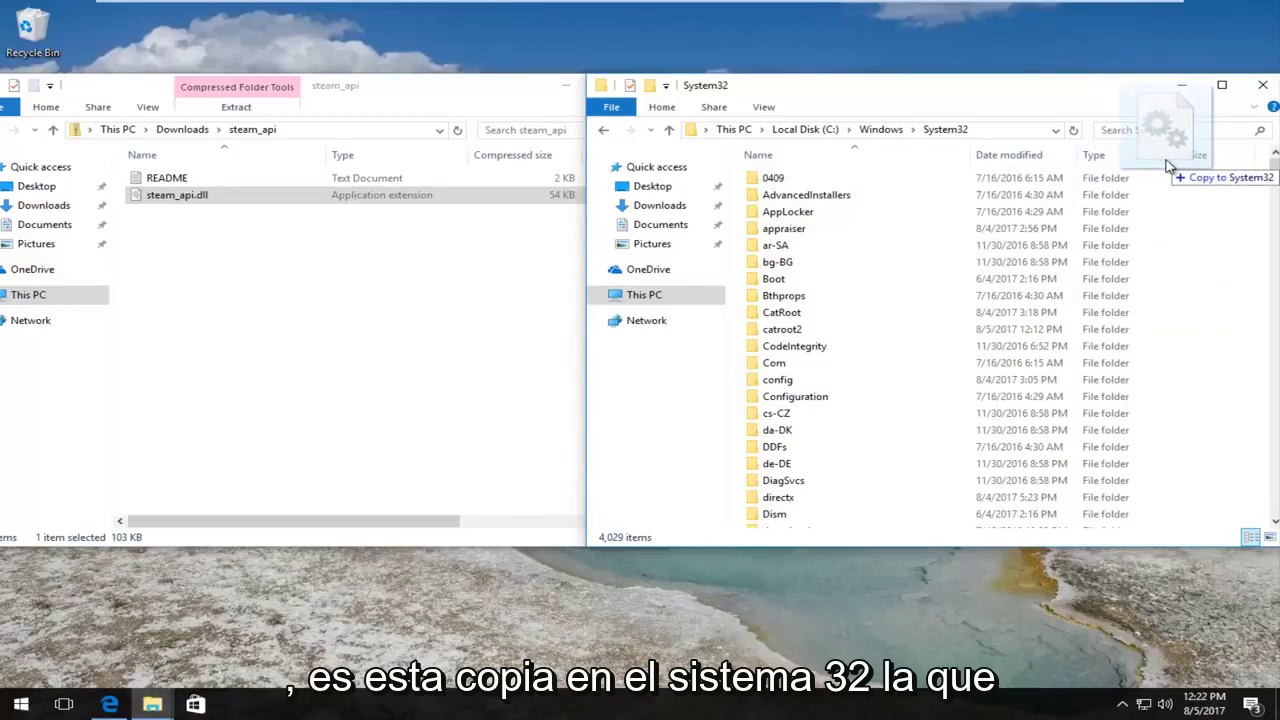
left_click_drag(1168, 166, 1168, 166)
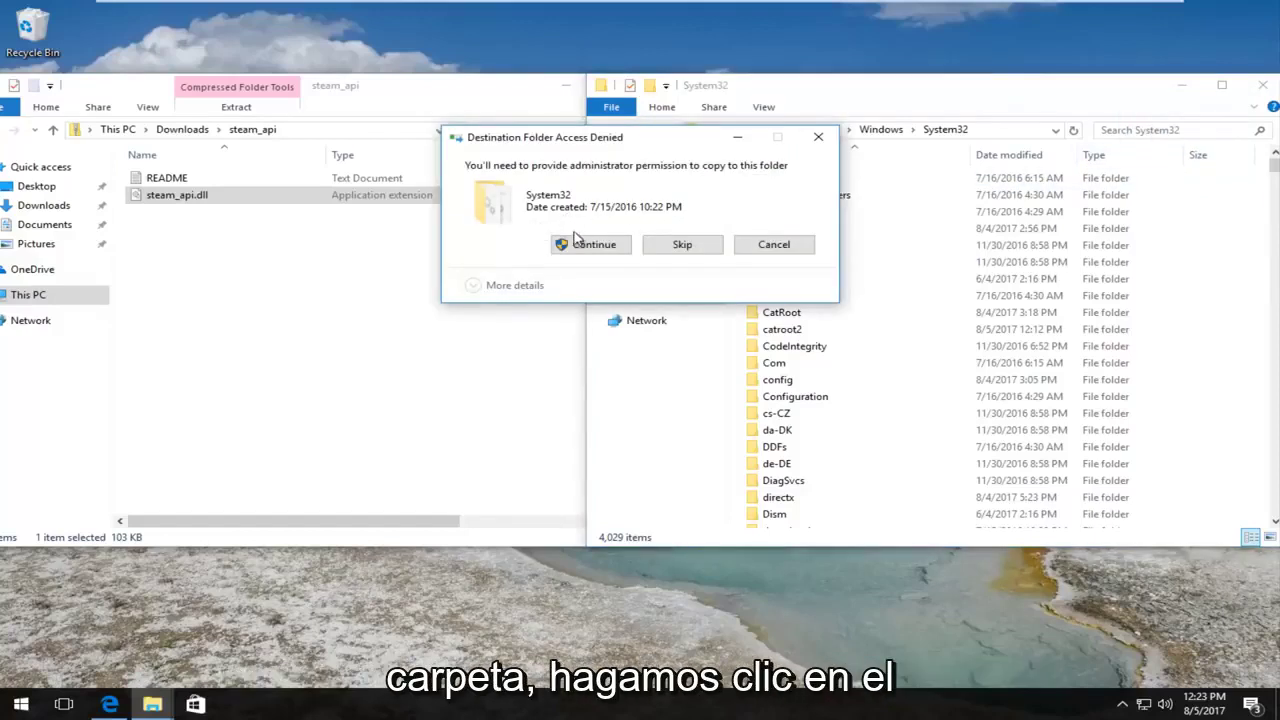
left_click(574, 248)
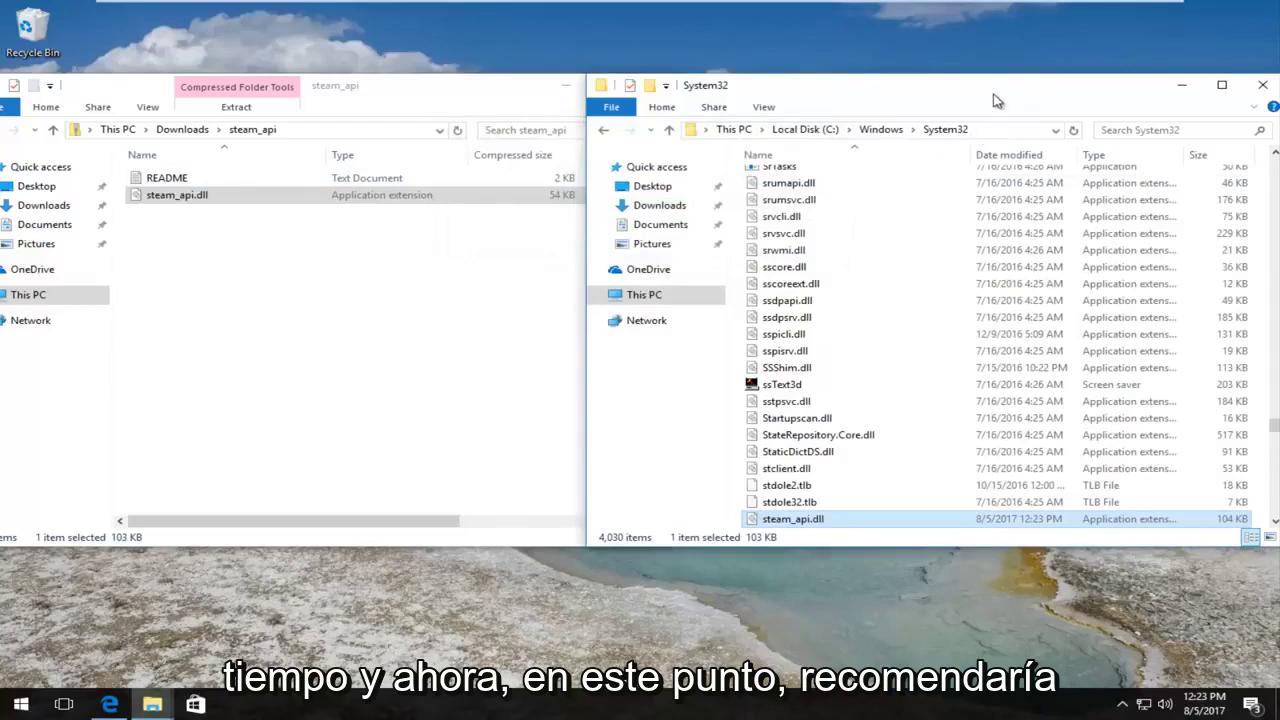
Close both the System32 and the steam_api File Explorer windows.
left_click_drag(994, 96, 993, 100)
left_click(1199, 84)
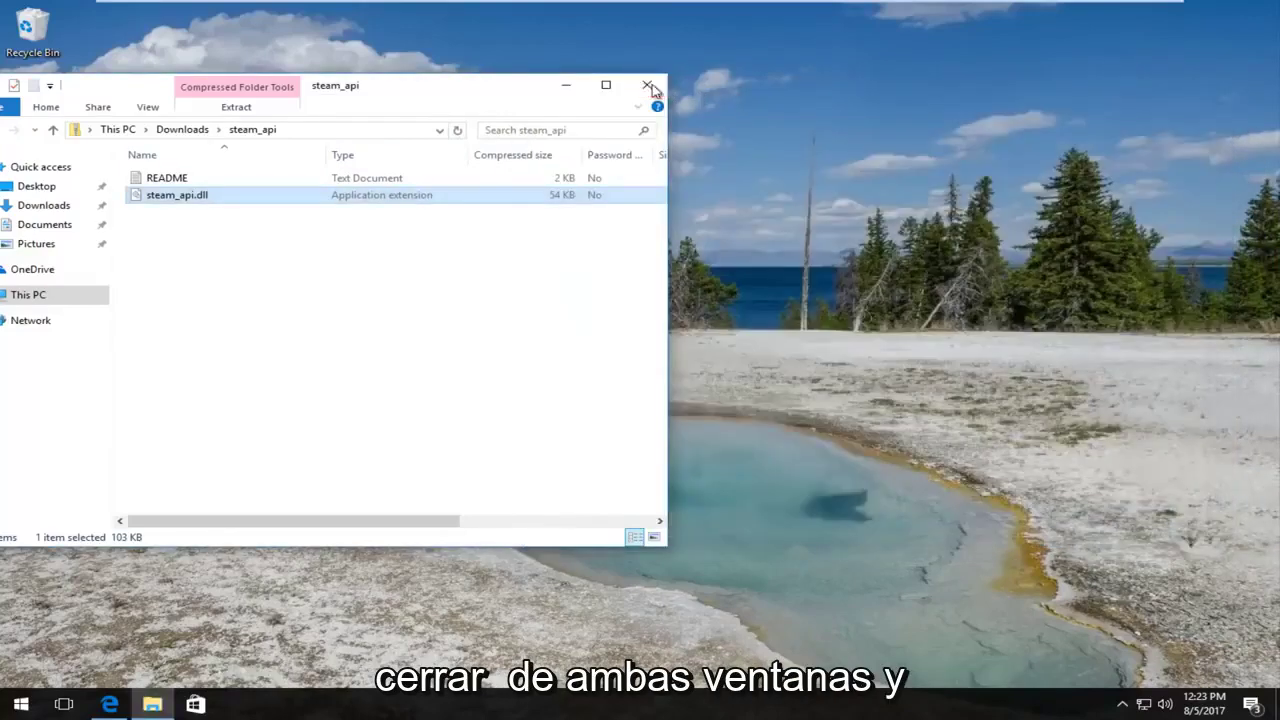
left_click(646, 84)
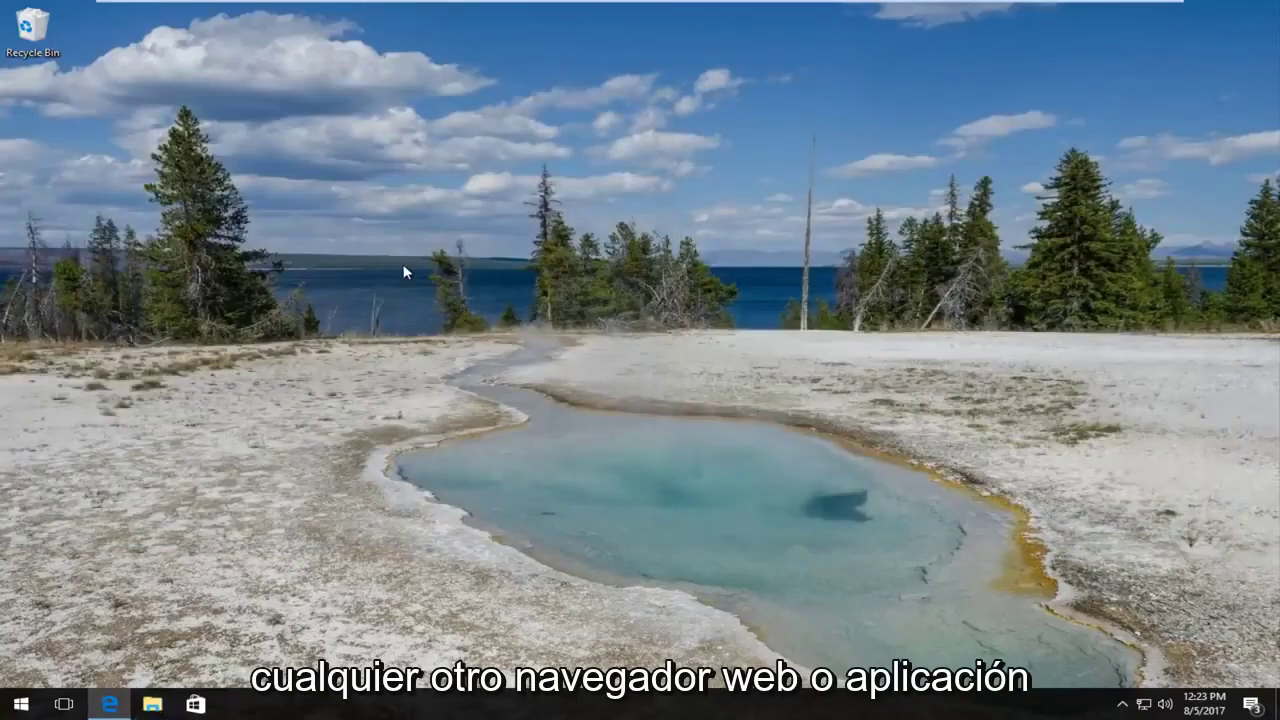